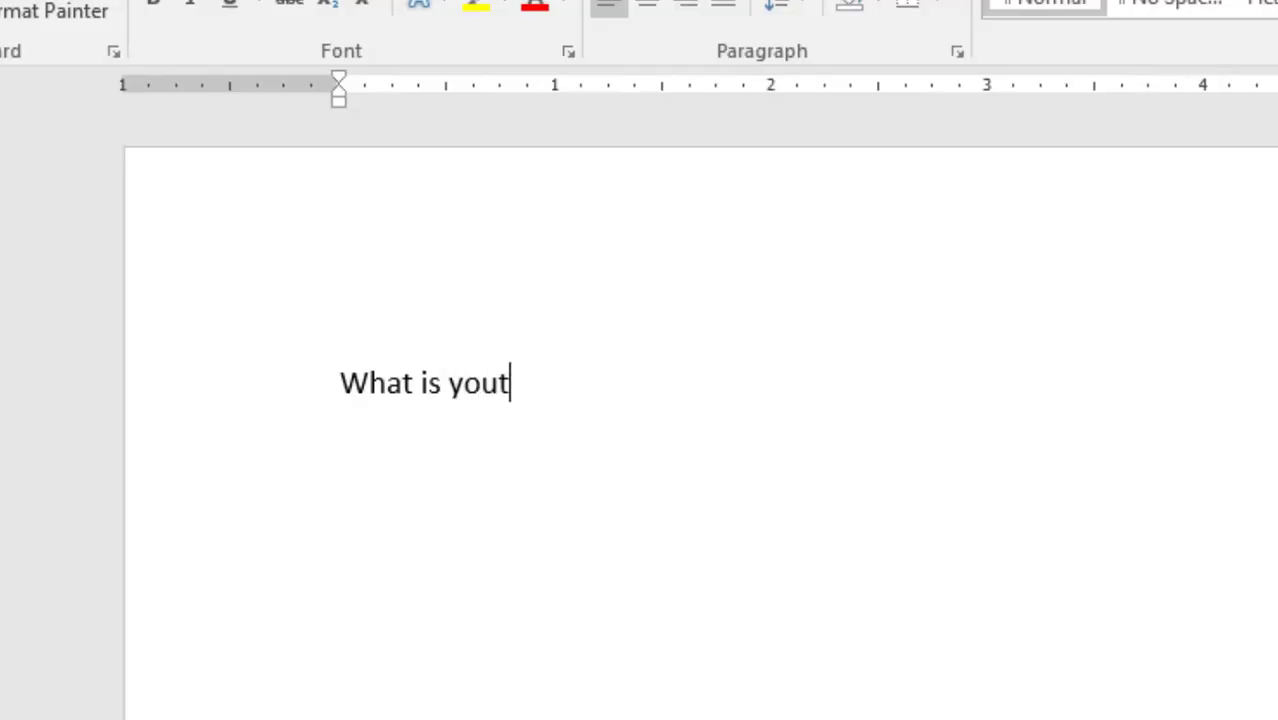
Correct and complete the first line to read "What is your name" and start a new line.
{"action": "key", "text": "BackSpace"}
{"action": "type", "text": "r name"}
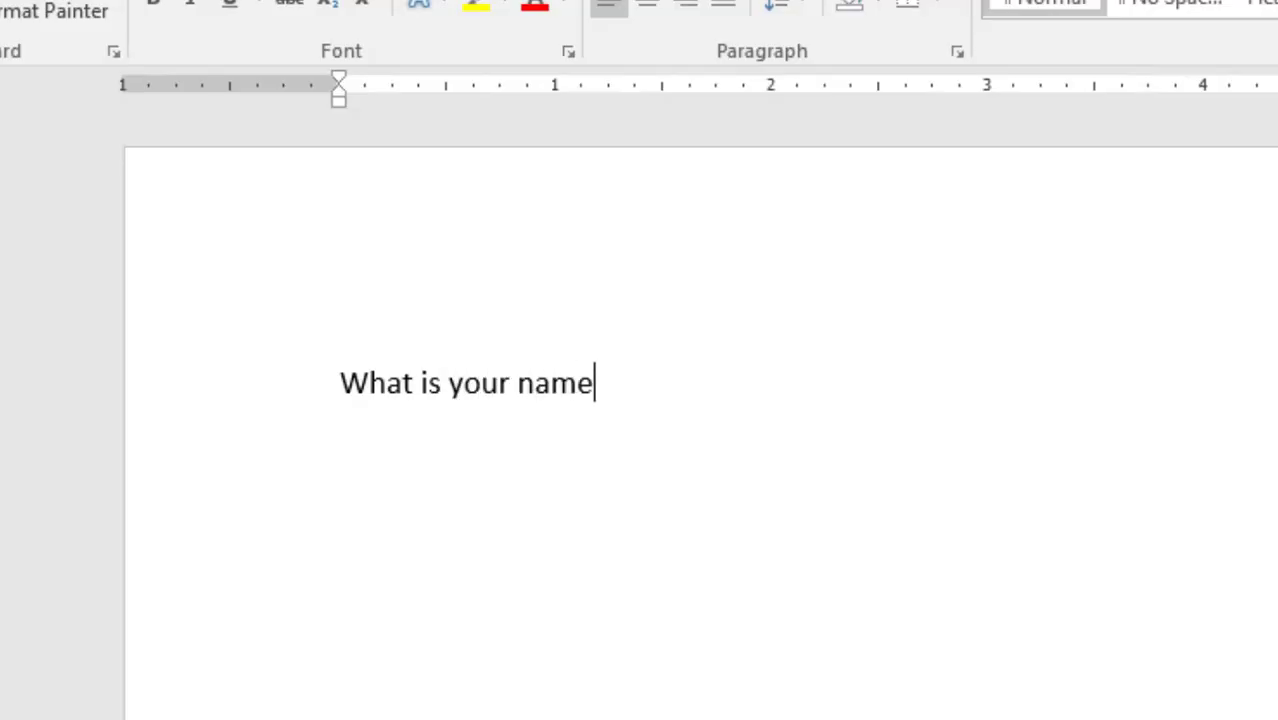
{"action": "key", "text": "Return"}
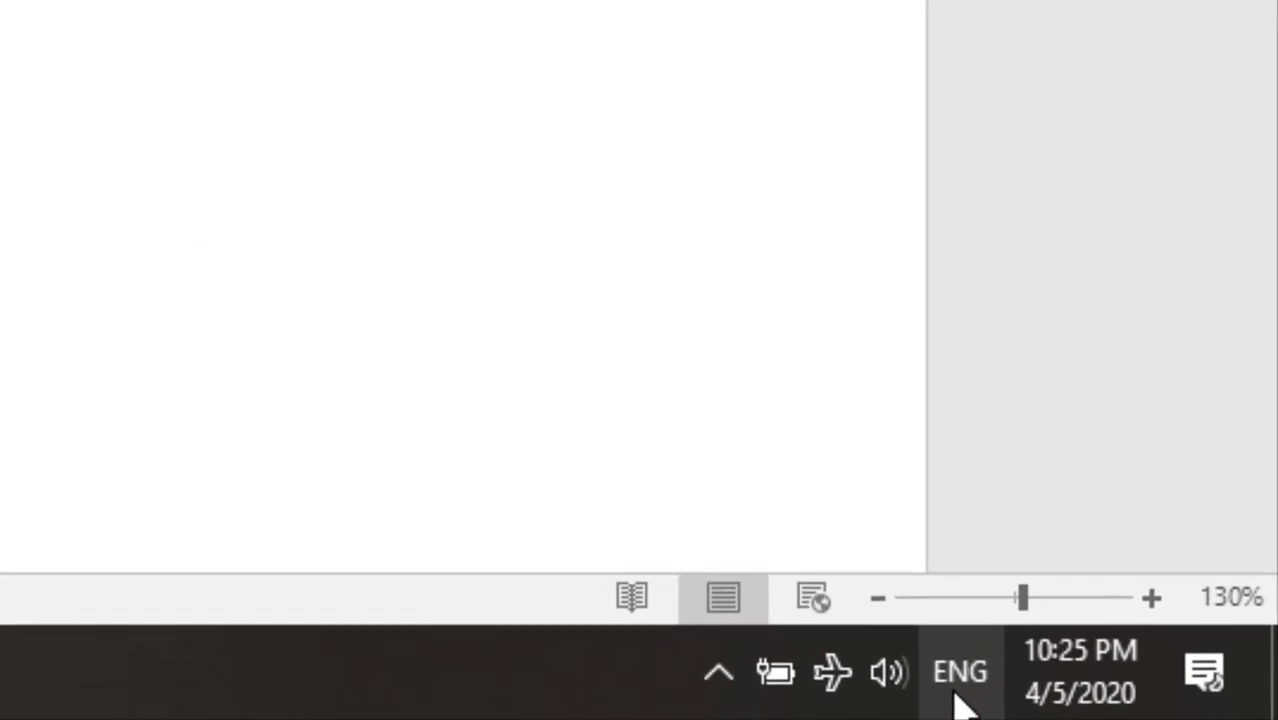
Switch the input language from English to Nepali (Nepal) with Google Input Tools.
{"action": "mouse_move", "coordinate": [1155, 703]}
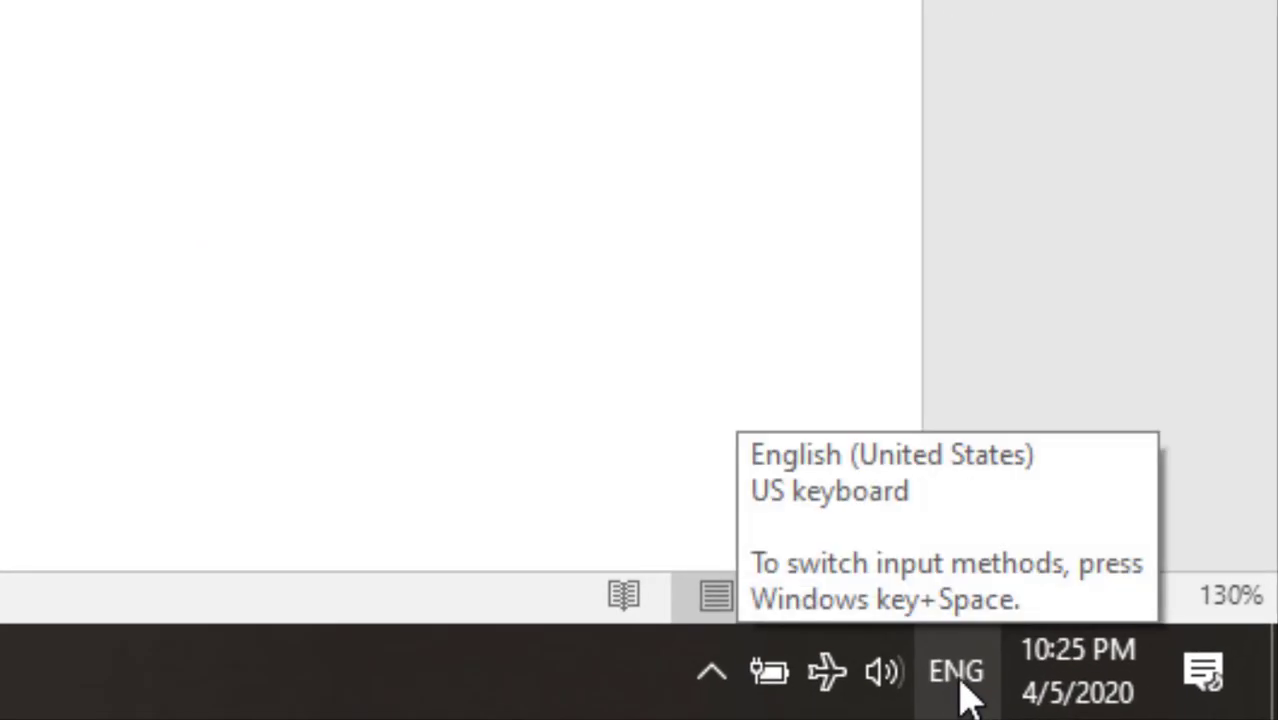
{"action": "left_click", "coordinate": [958, 672]}
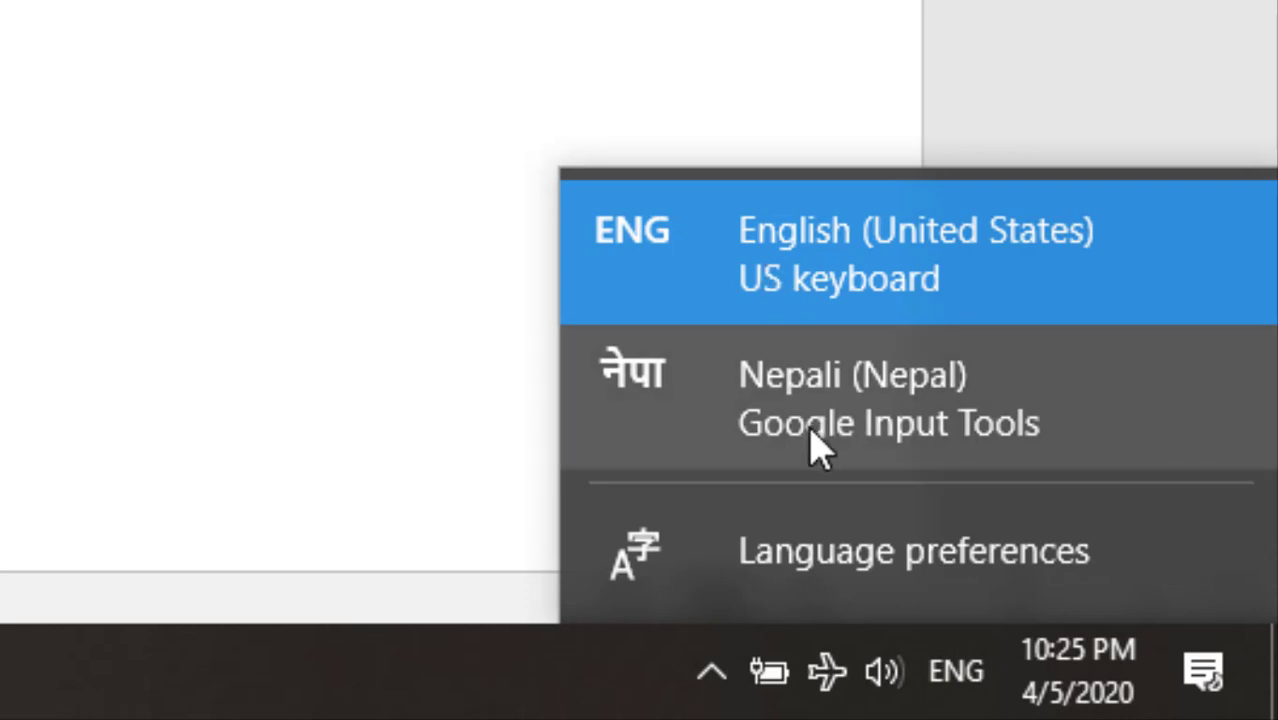
{"action": "left_click", "coordinate": [835, 427]}
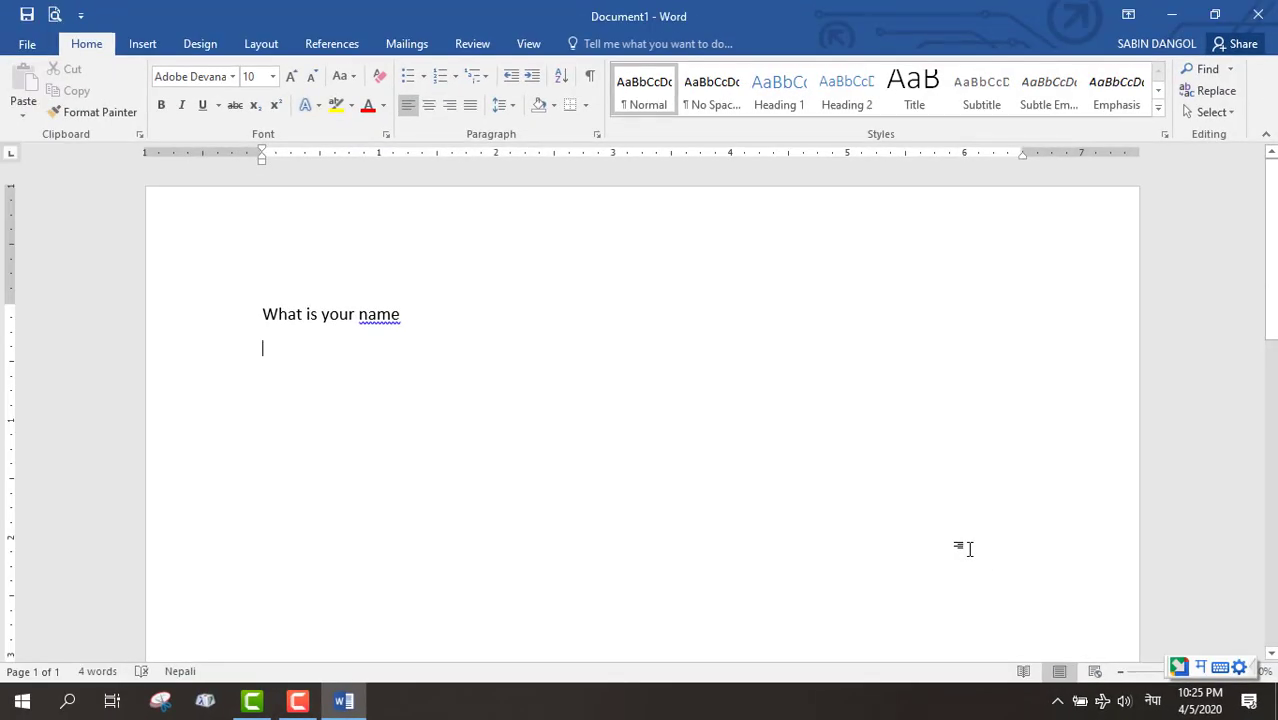
Write the Nepali sentence "तिम्रो नाम के हो" by transliterating "timro naam ke ho" and start a new line.
{"action": "type", "text": "timro"}
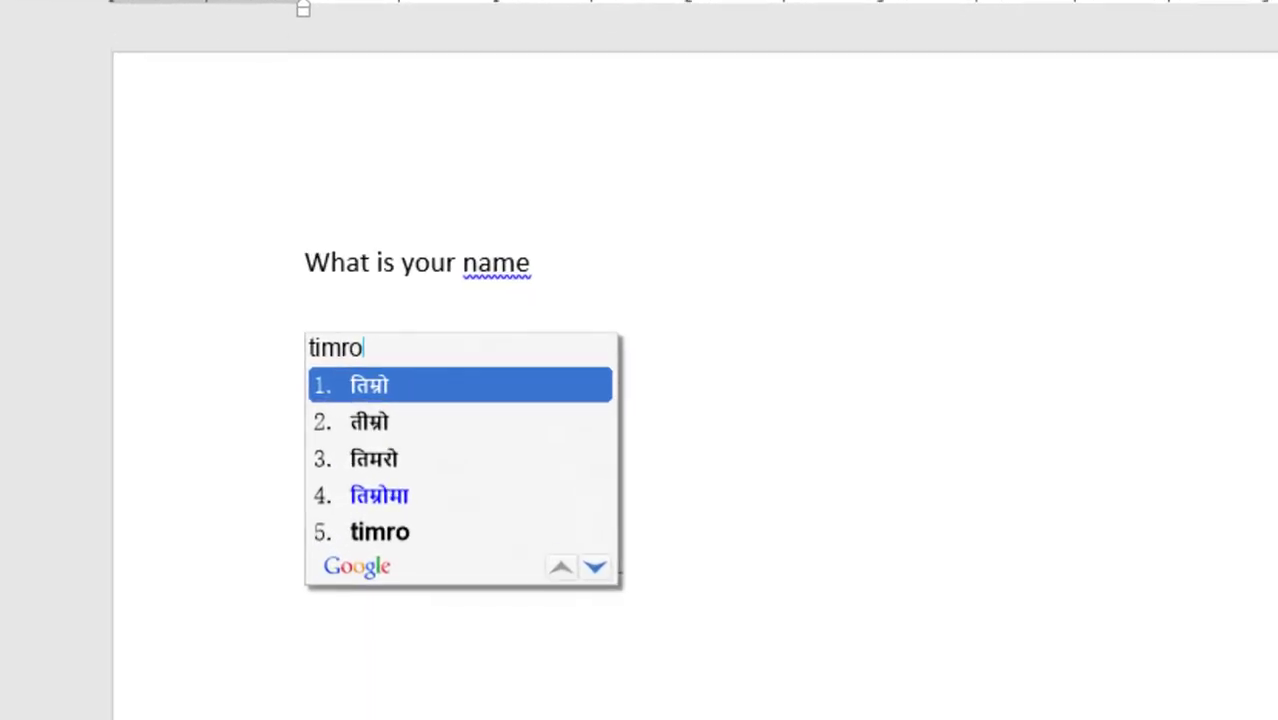
{"action": "key", "text": "space"}
{"action": "type", "text": "naa"}
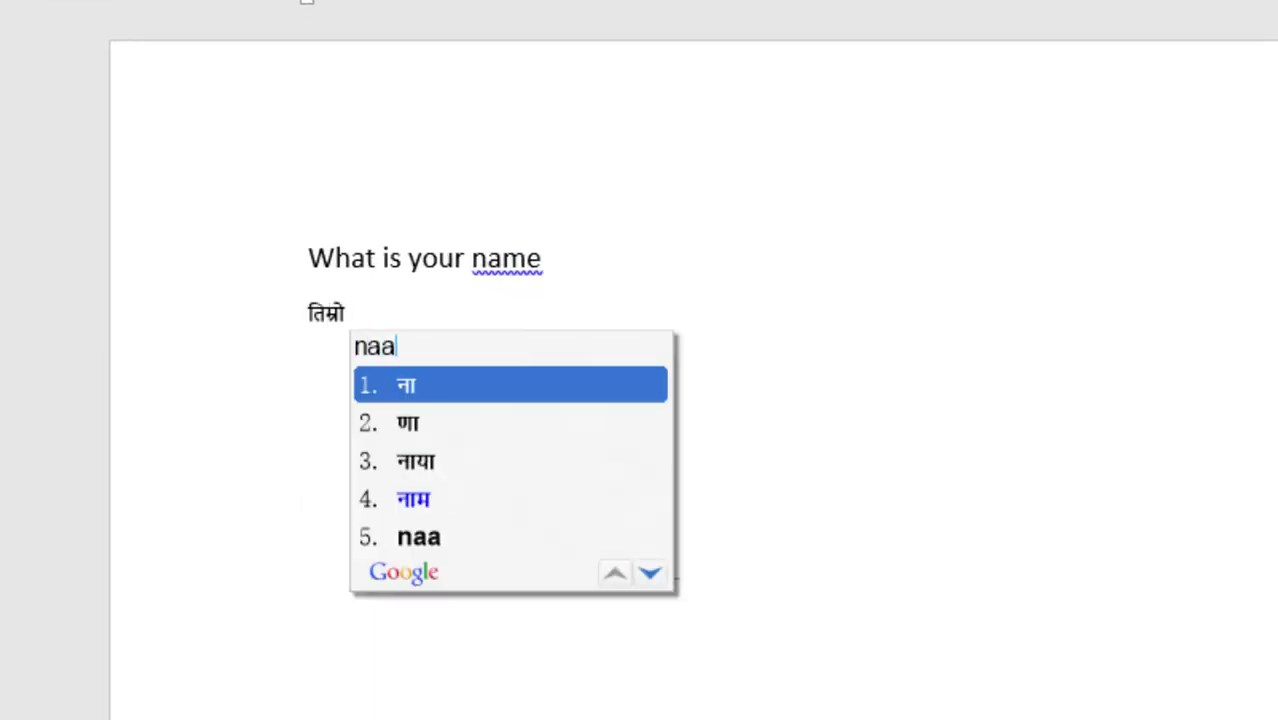
{"action": "type", "text": "m"}
{"action": "key", "text": "space"}
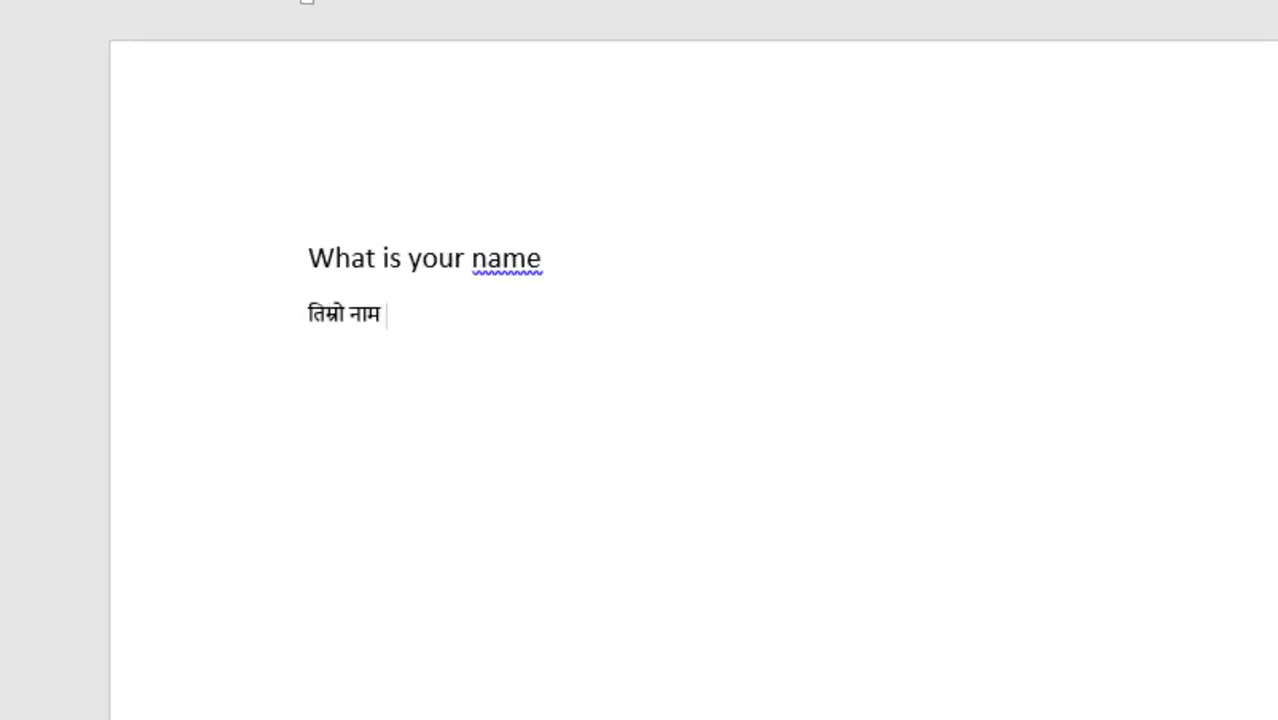
{"action": "type", "text": "ke"}
{"action": "key", "text": "space"}
{"action": "type", "text": "ho"}
{"action": "key", "text": "Return"}
{"action": "key", "text": "Return"}
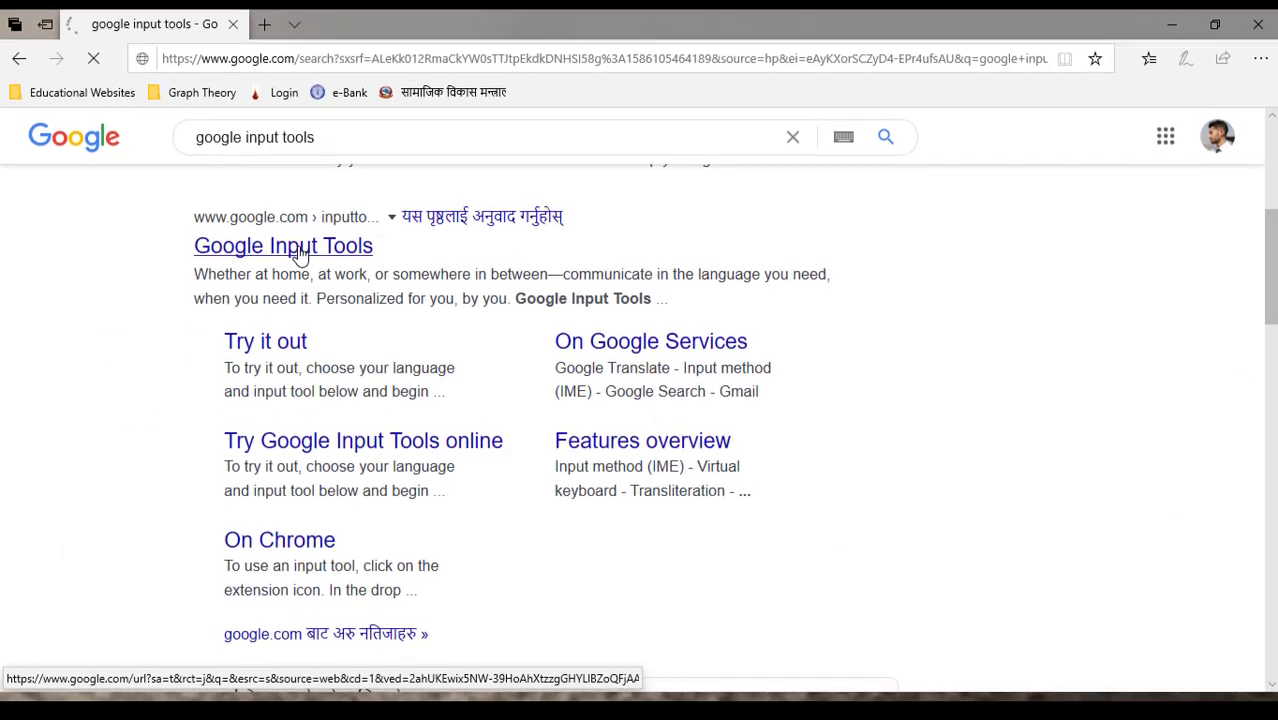
Visit the Google Input Tools website from the search results and open its On Google Services page.
{"action": "left_click", "coordinate": [297, 254]}
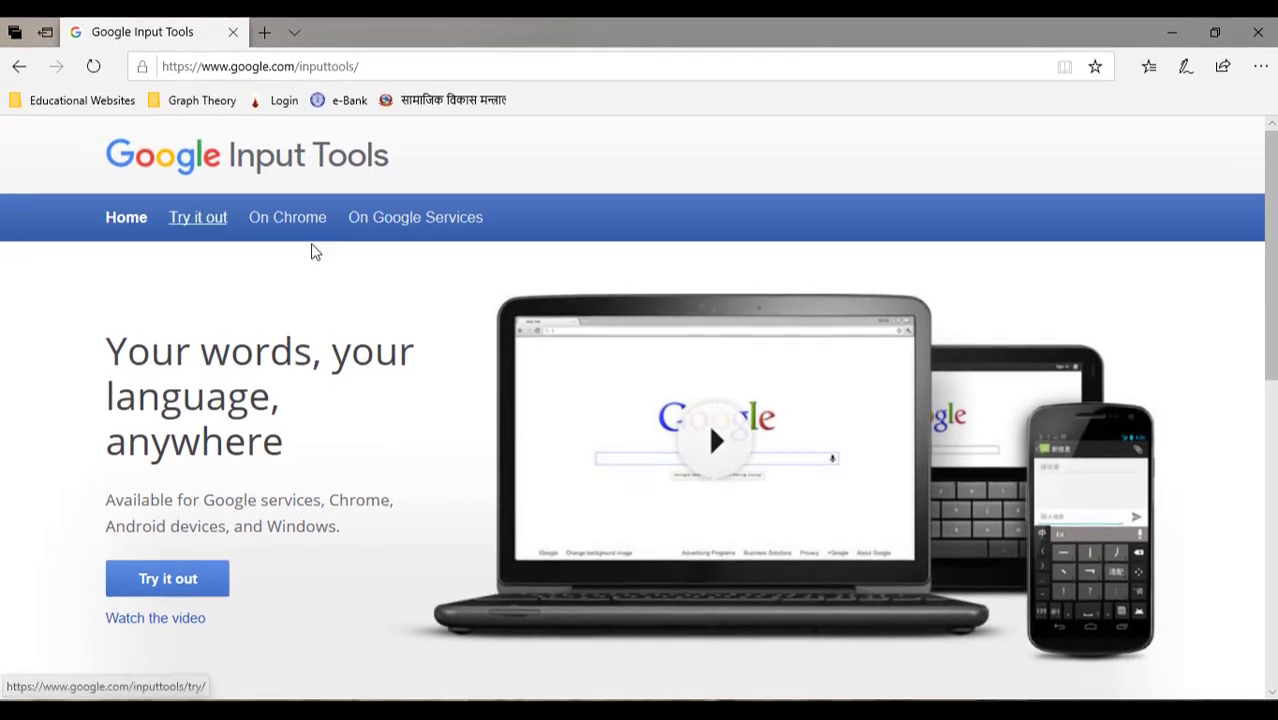
{"action": "left_click", "coordinate": [417, 222]}
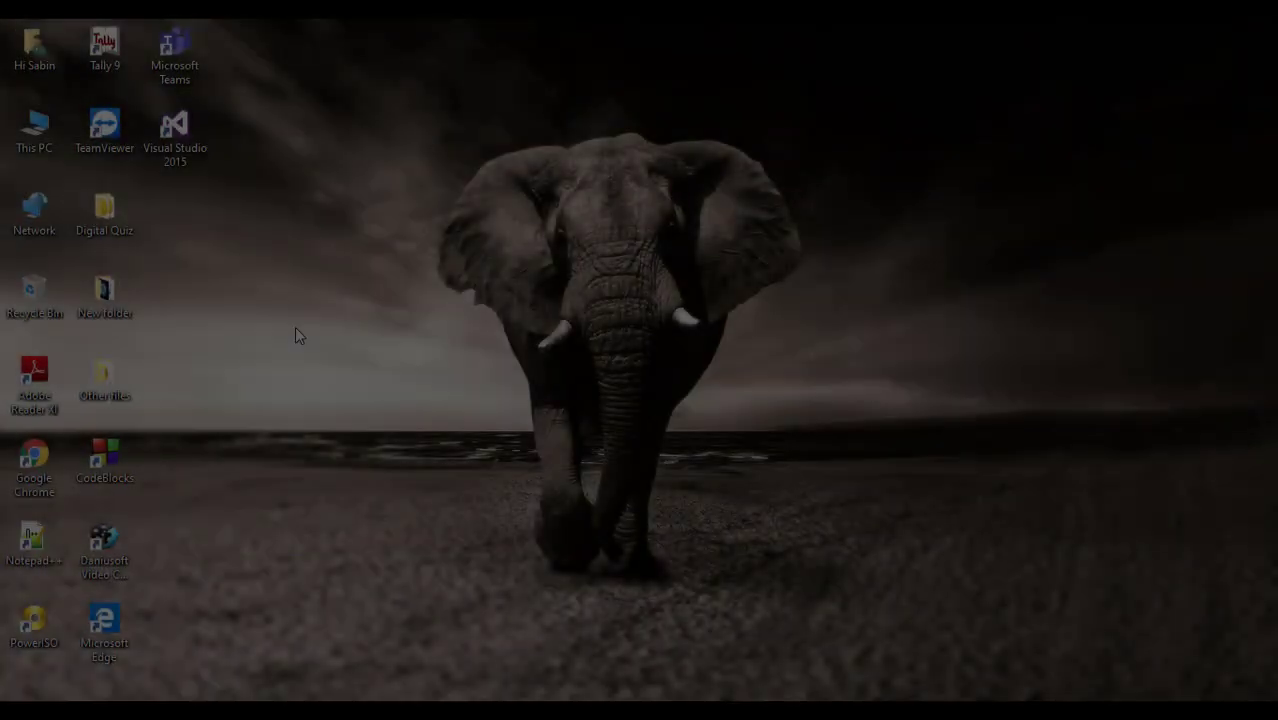
Refresh the desktop and open the Google Input (Offline) archive in the Other files folder, dismissing the WinRAR licence reminder.
{"action": "right_click", "coordinate": [285, 328]}
{"action": "left_click", "coordinate": [322, 379]}
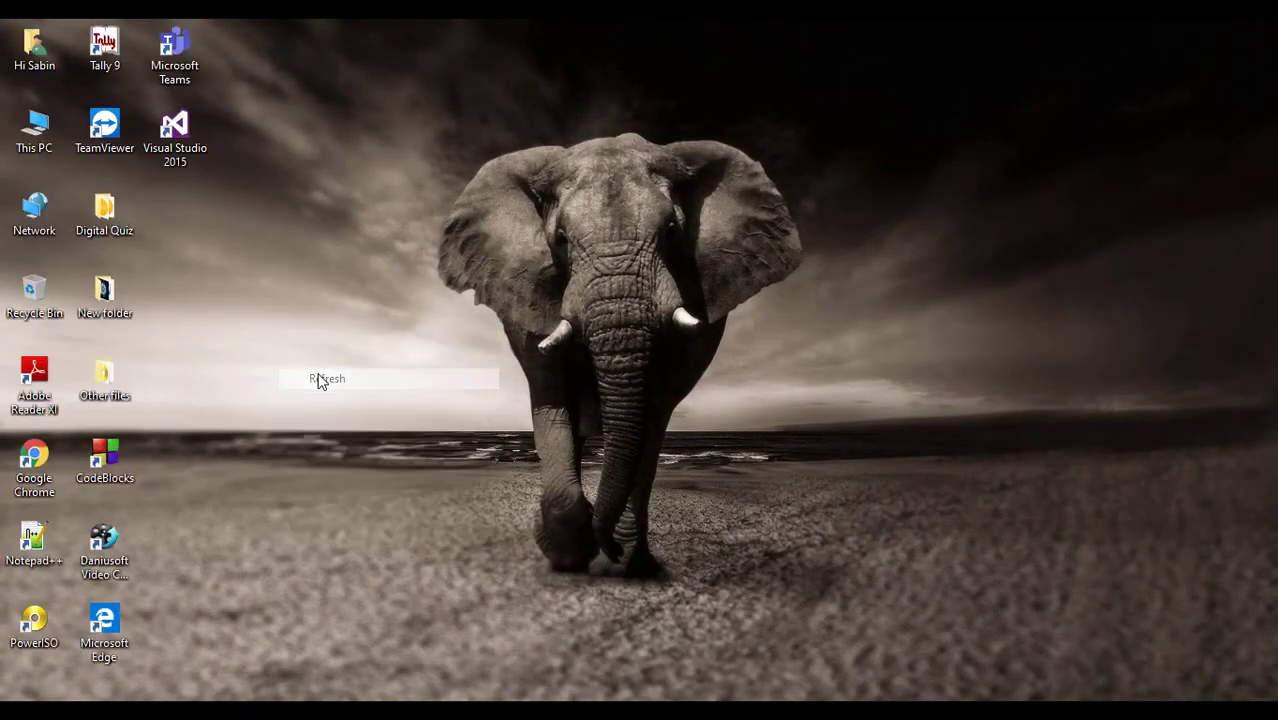
{"action": "double_click", "coordinate": [104, 380]}
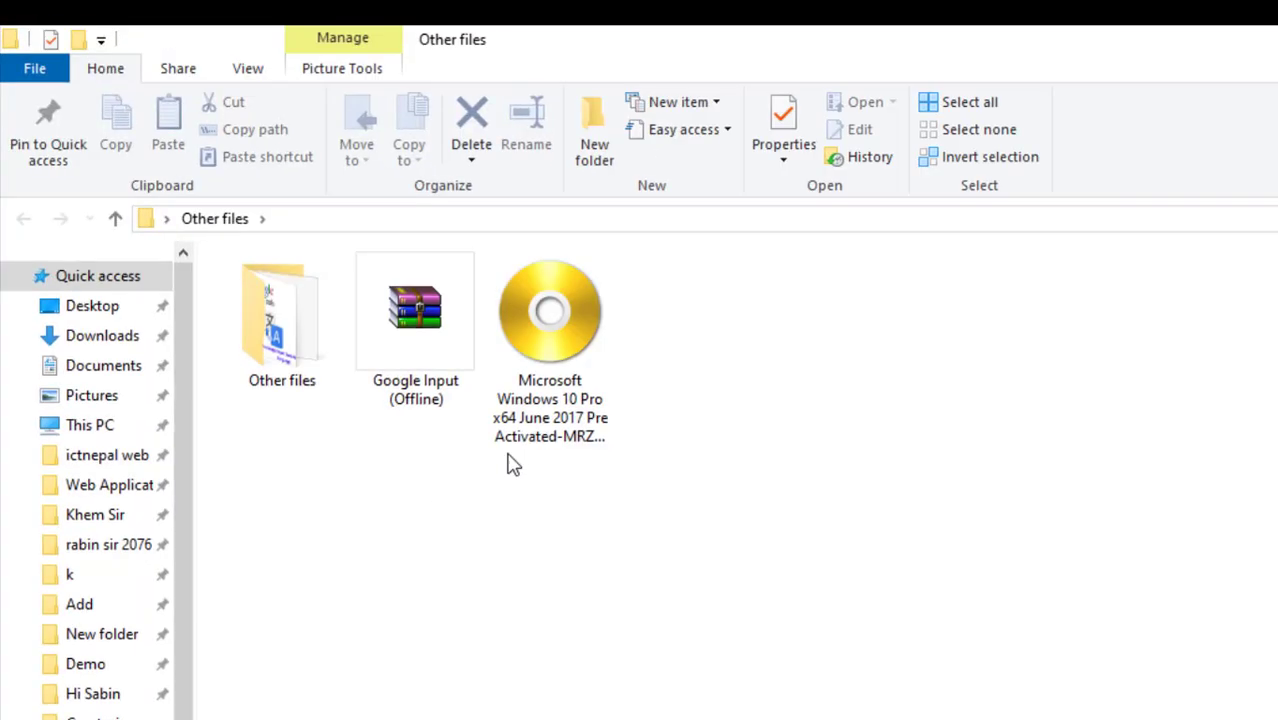
{"action": "left_click", "coordinate": [412, 378]}
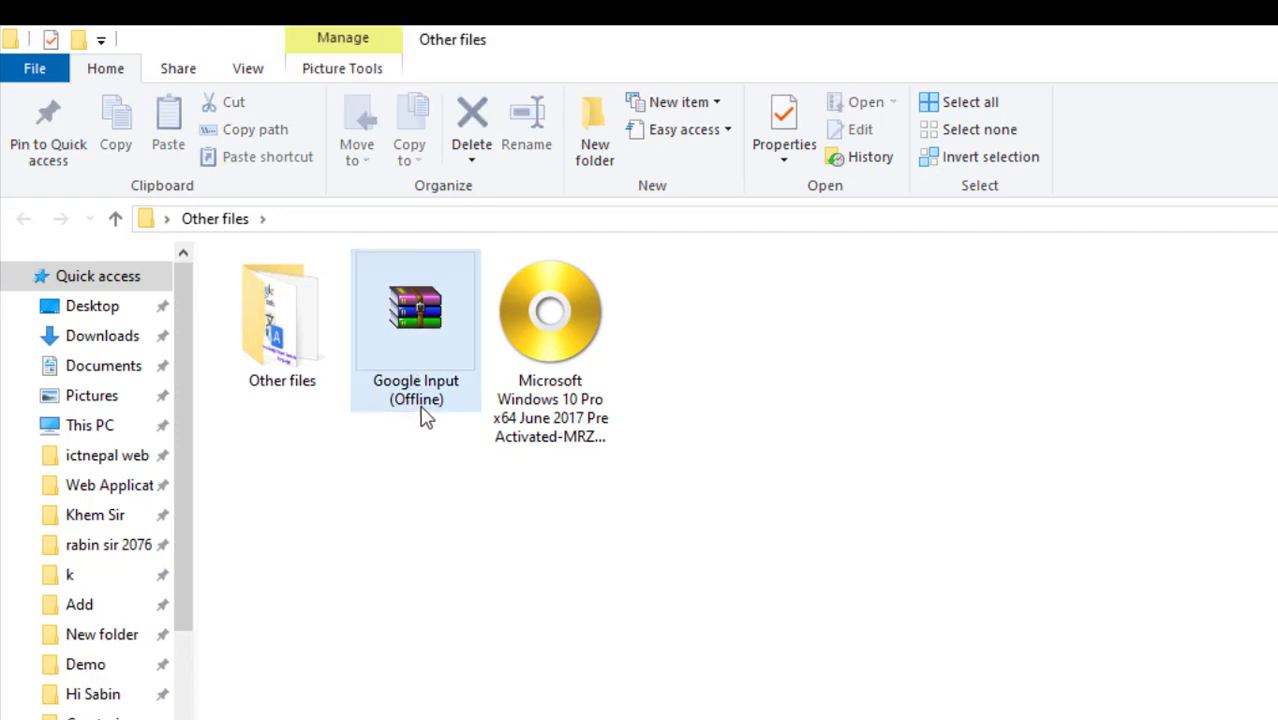
{"action": "left_click", "coordinate": [419, 335]}
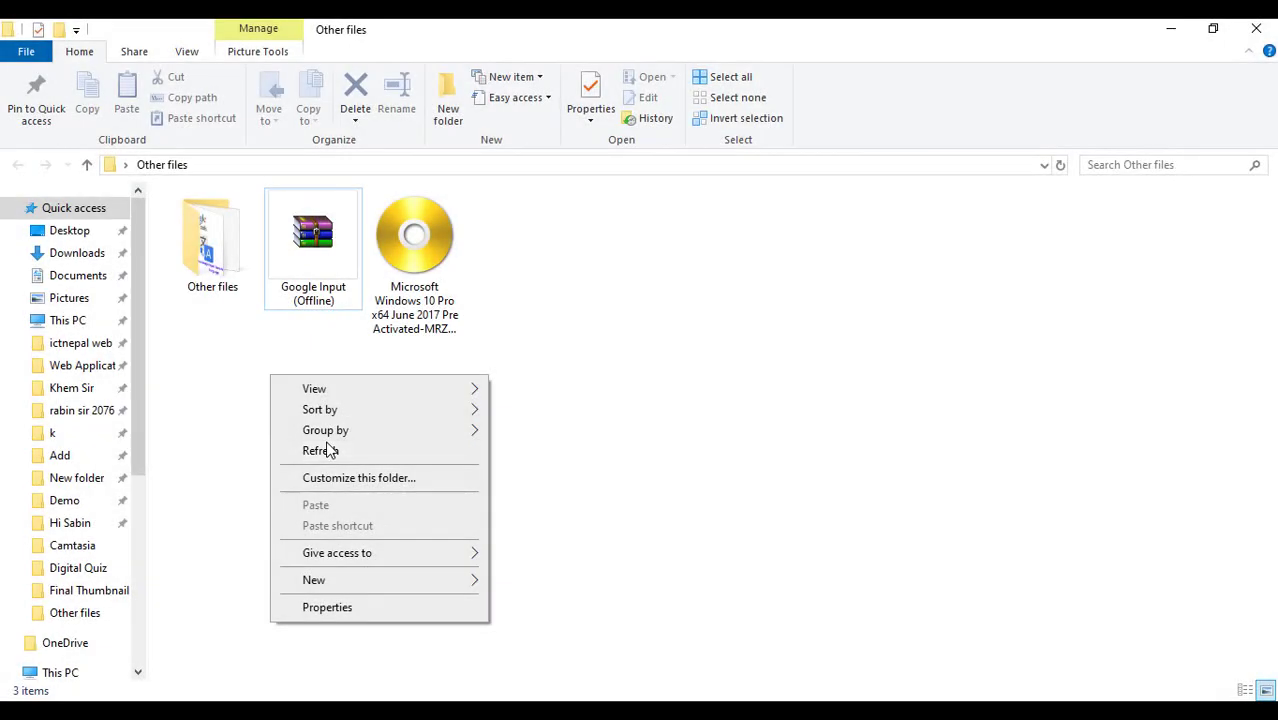
{"action": "left_click", "coordinate": [328, 449]}
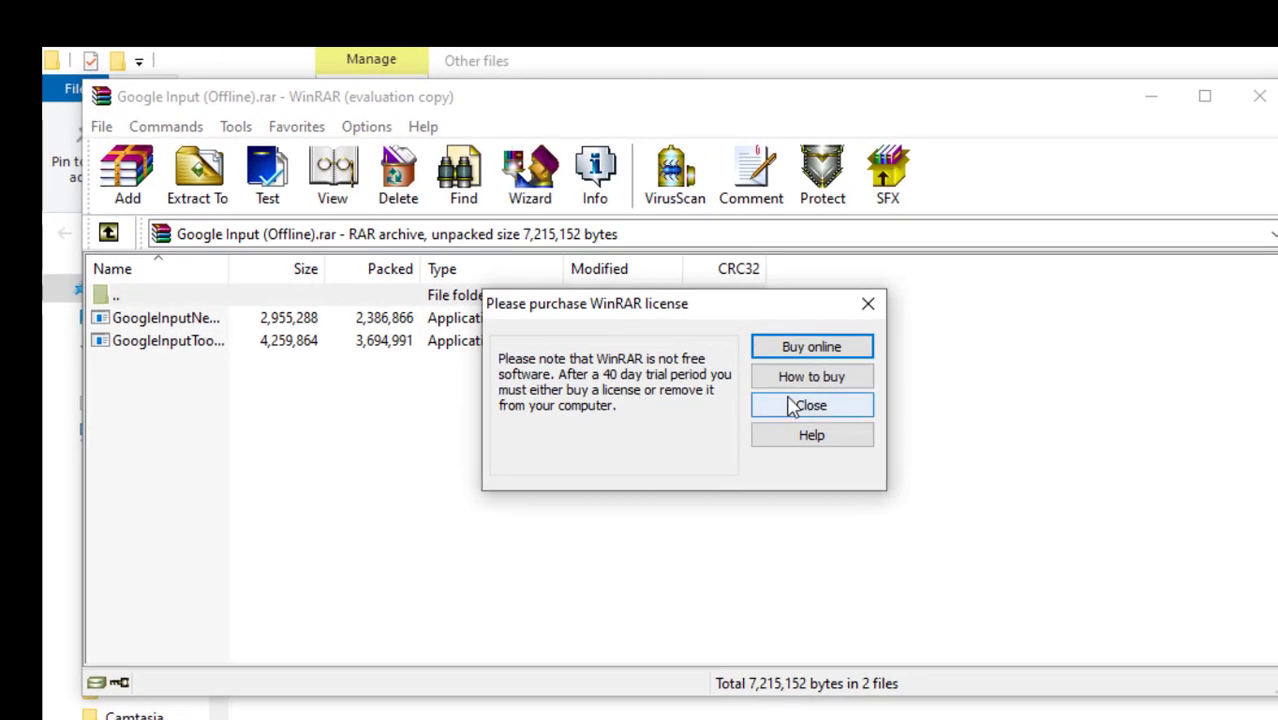
{"action": "left_click", "coordinate": [810, 405]}
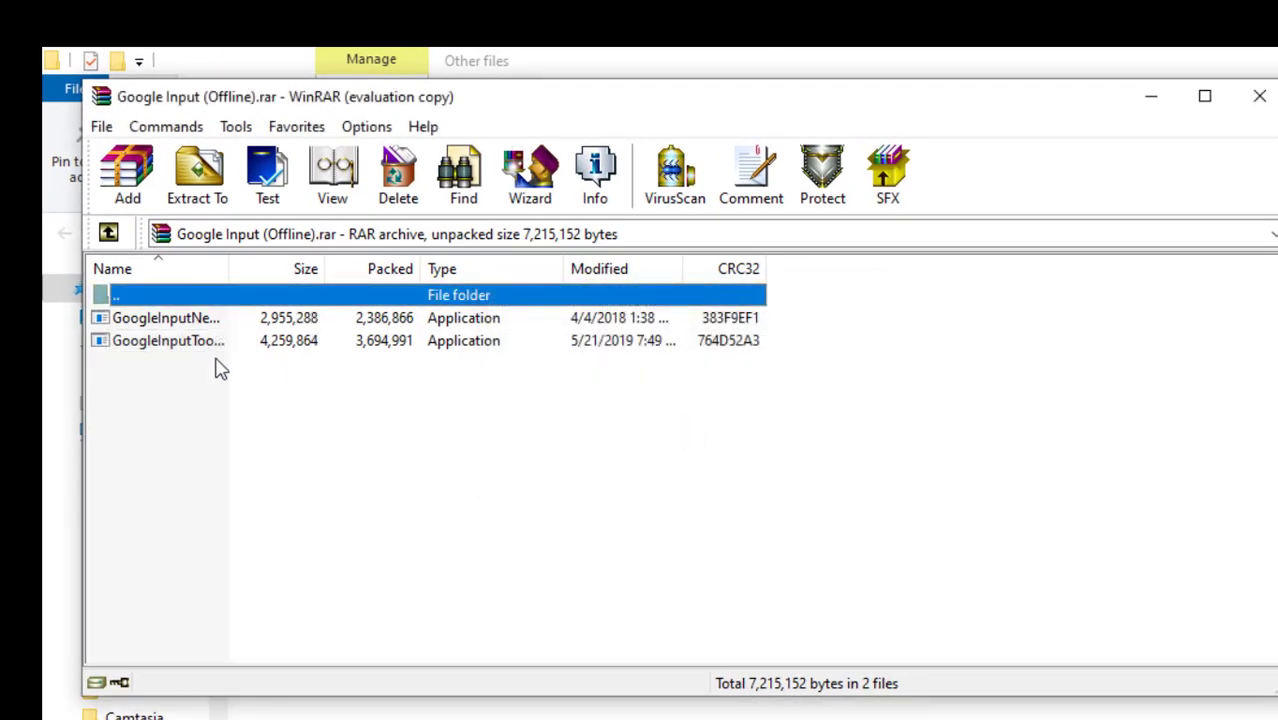
Run the GoogleInputTools installer from the archive, finish its wizard and select GoogleInputNepali.exe.
{"action": "left_click", "coordinate": [163, 346]}
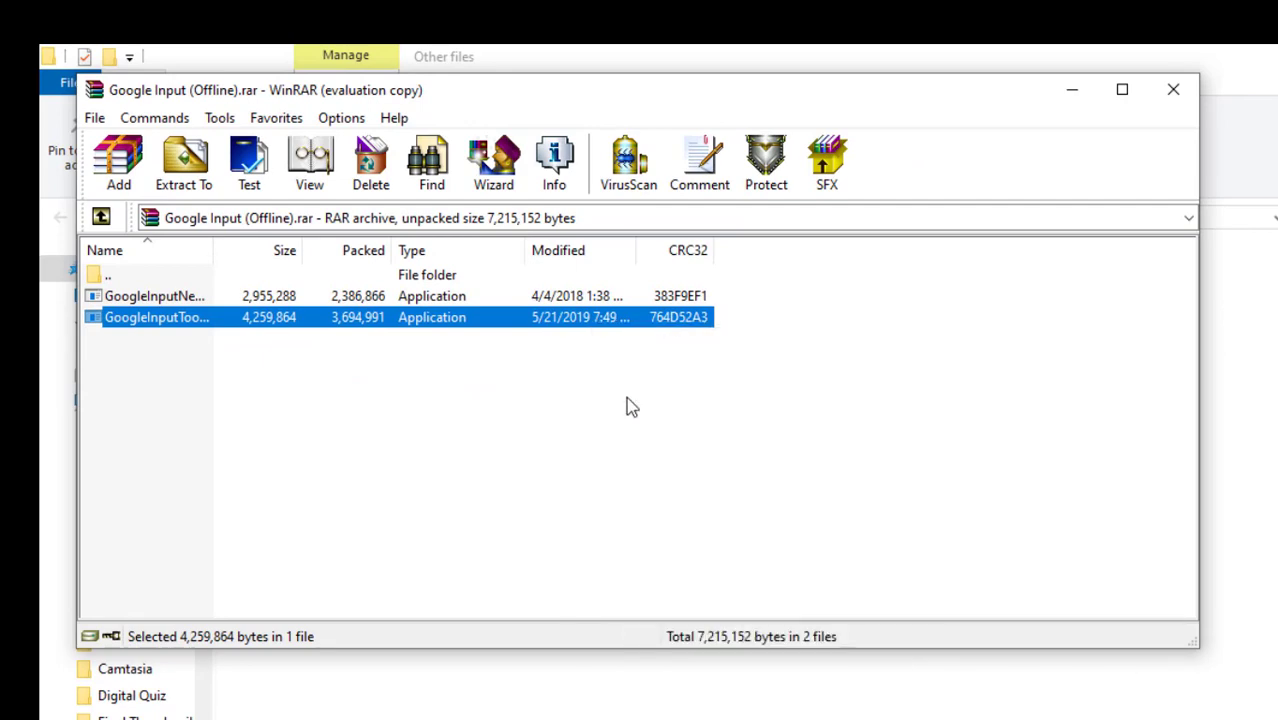
{"action": "key", "text": "shift+F10"}
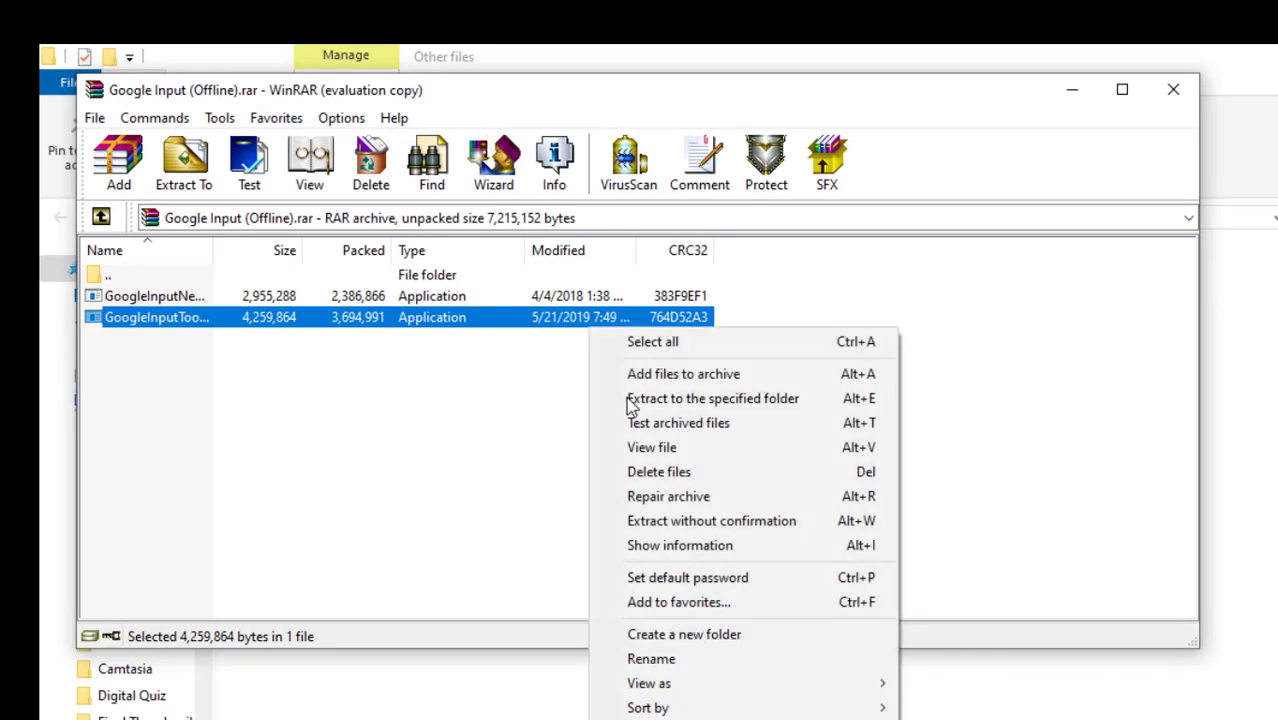
{"action": "left_click", "coordinate": [630, 400]}
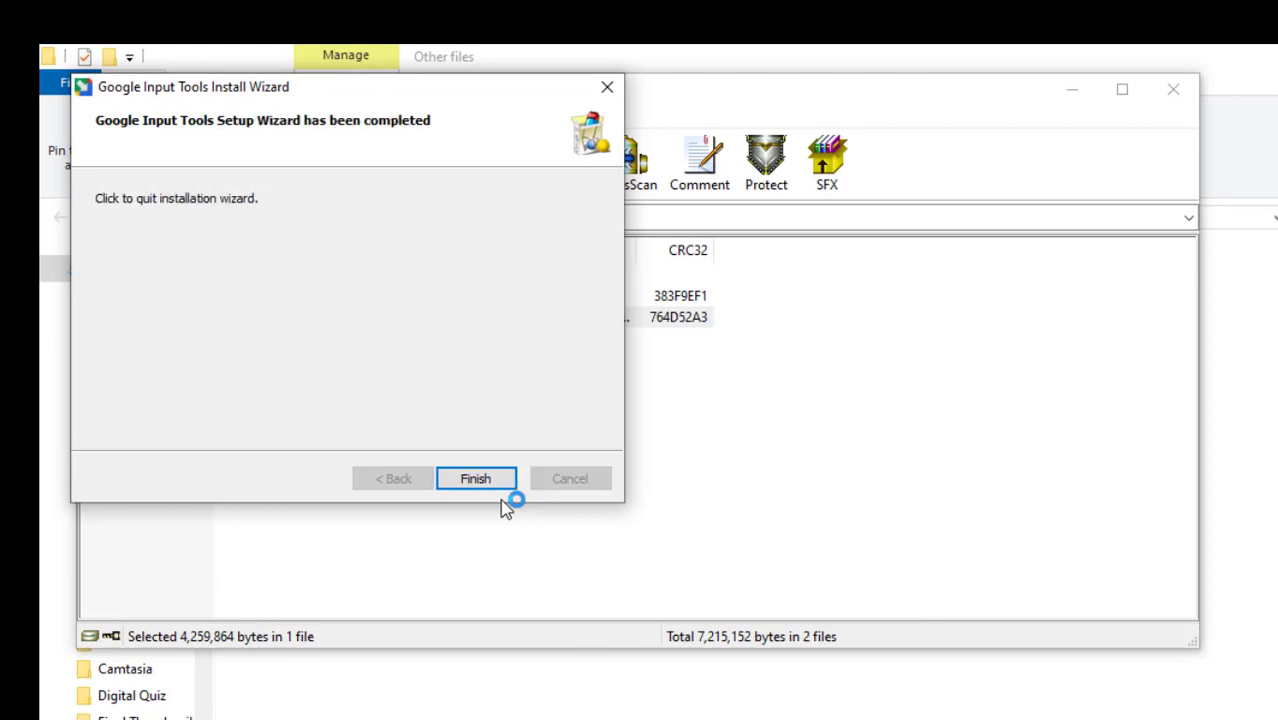
{"action": "left_click", "coordinate": [470, 481]}
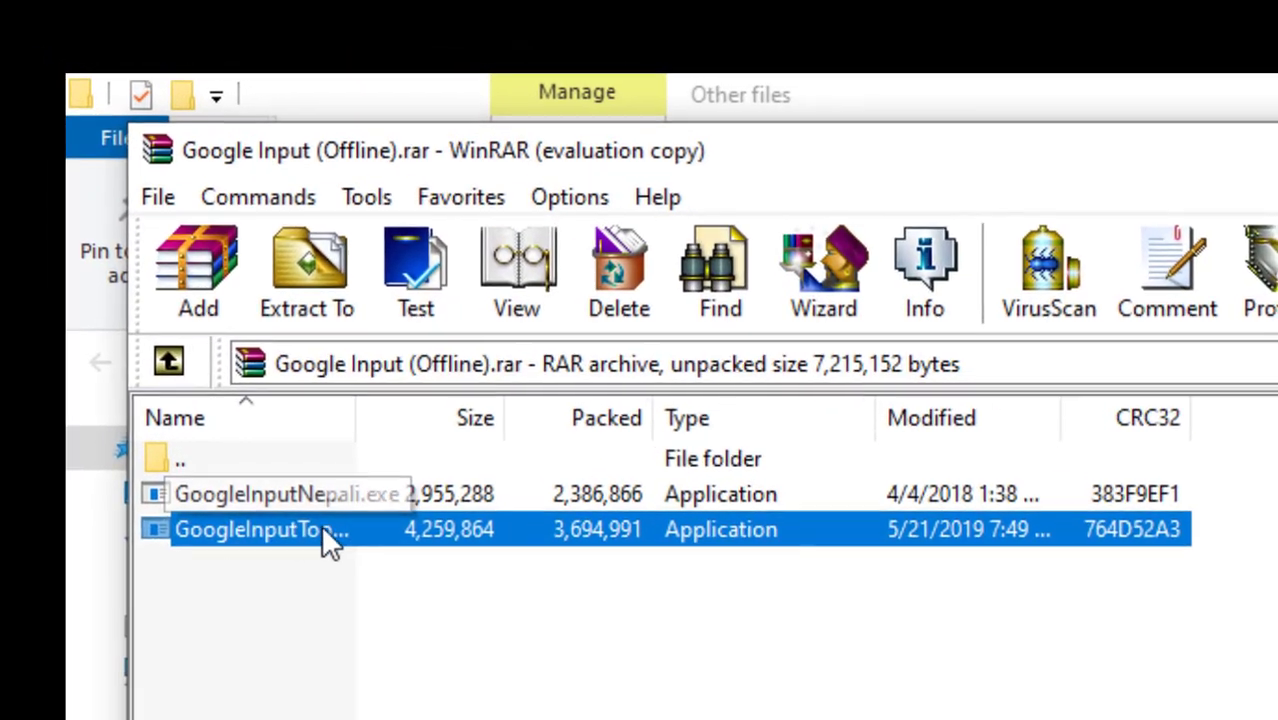
{"action": "left_click", "coordinate": [259, 504]}
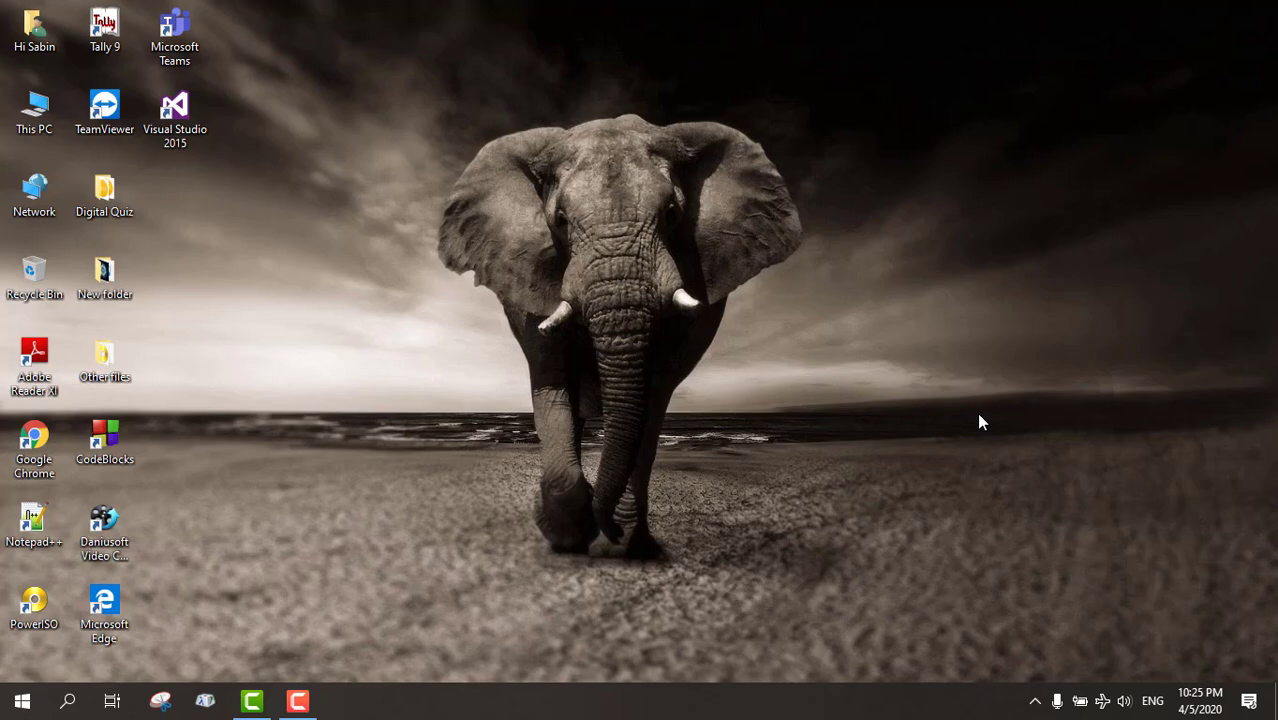
Launch Microsoft Word with the winword command.
{"action": "key", "text": "super+r"}
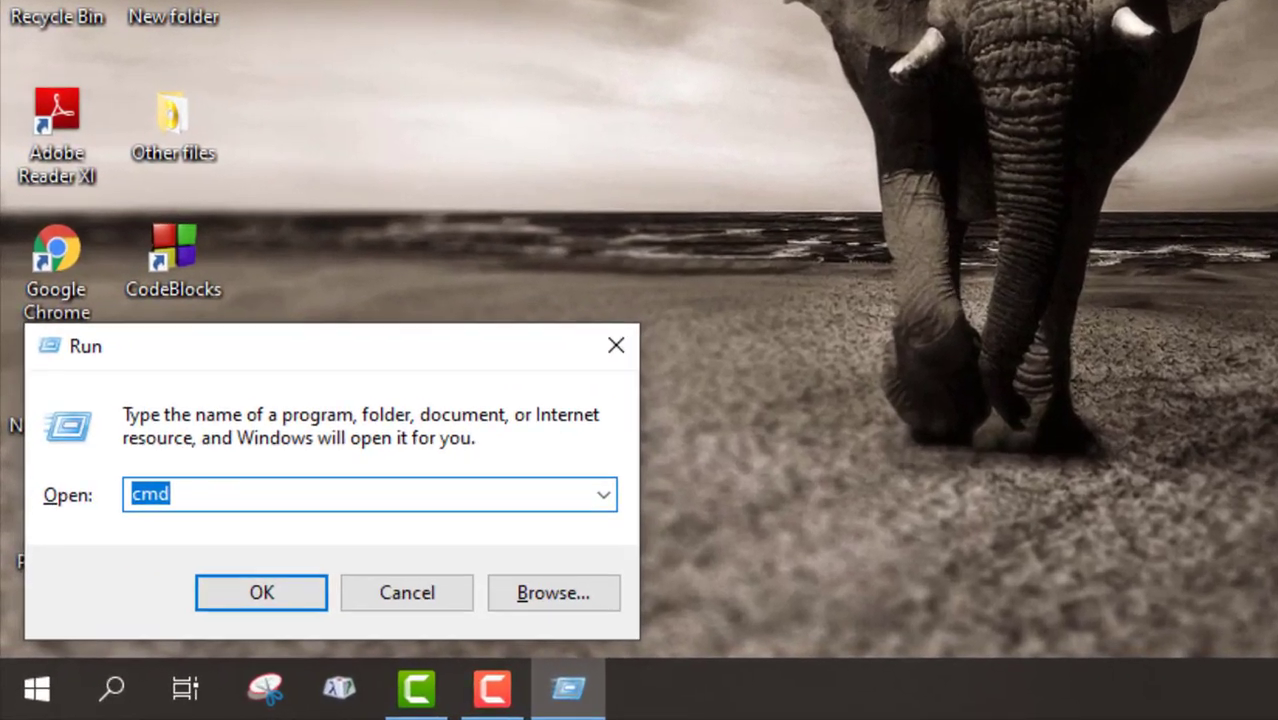
{"action": "type", "text": "winword"}
{"action": "key", "text": "Return"}
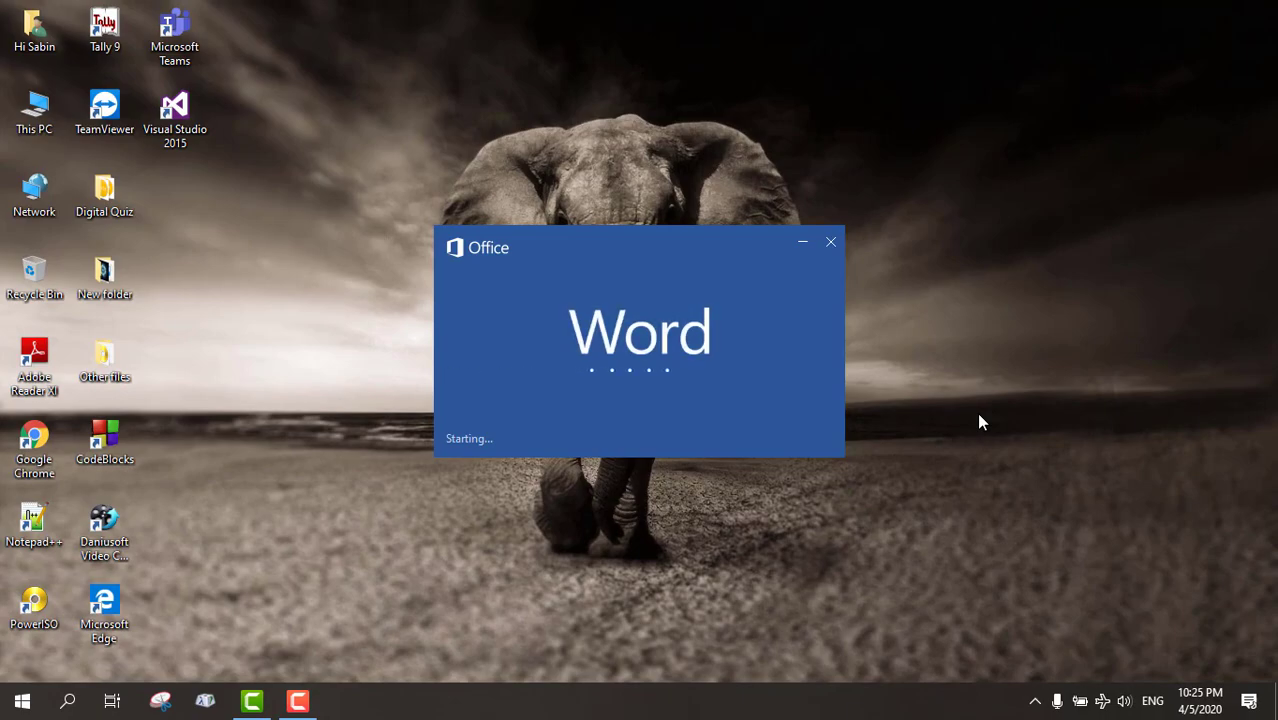
Change the active keyboard to Nepali (Nepal) Google Input Tools for the Word document.
{"action": "scroll", "coordinate": [980, 418], "scroll_direction": "down", "scroll_amount": 1, "text": "ctrl"}
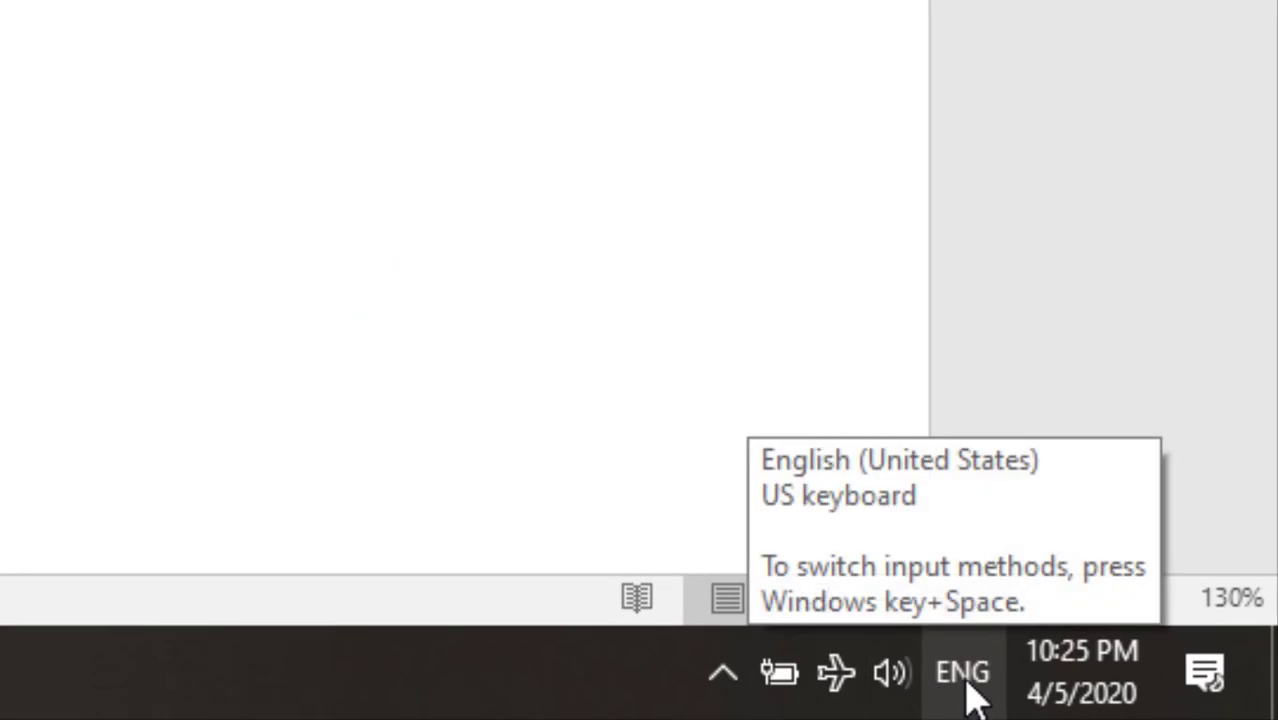
{"action": "left_click", "coordinate": [965, 675]}
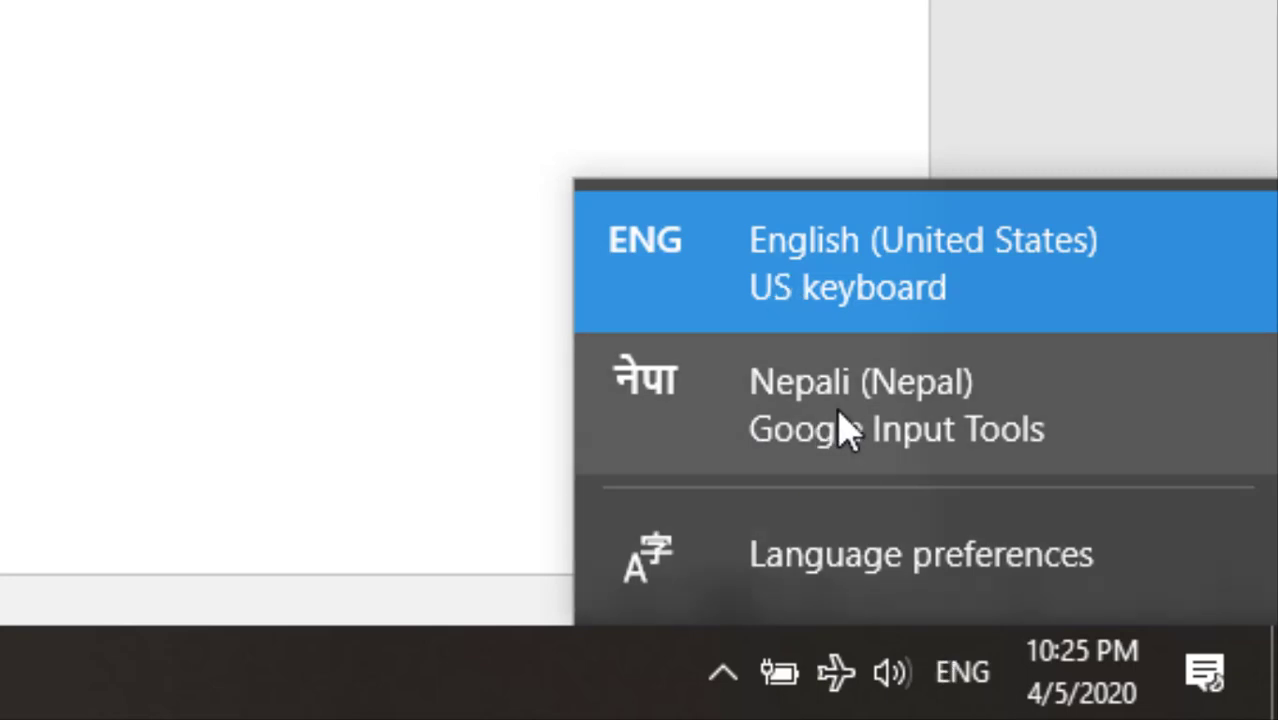
{"action": "left_click", "coordinate": [845, 428]}
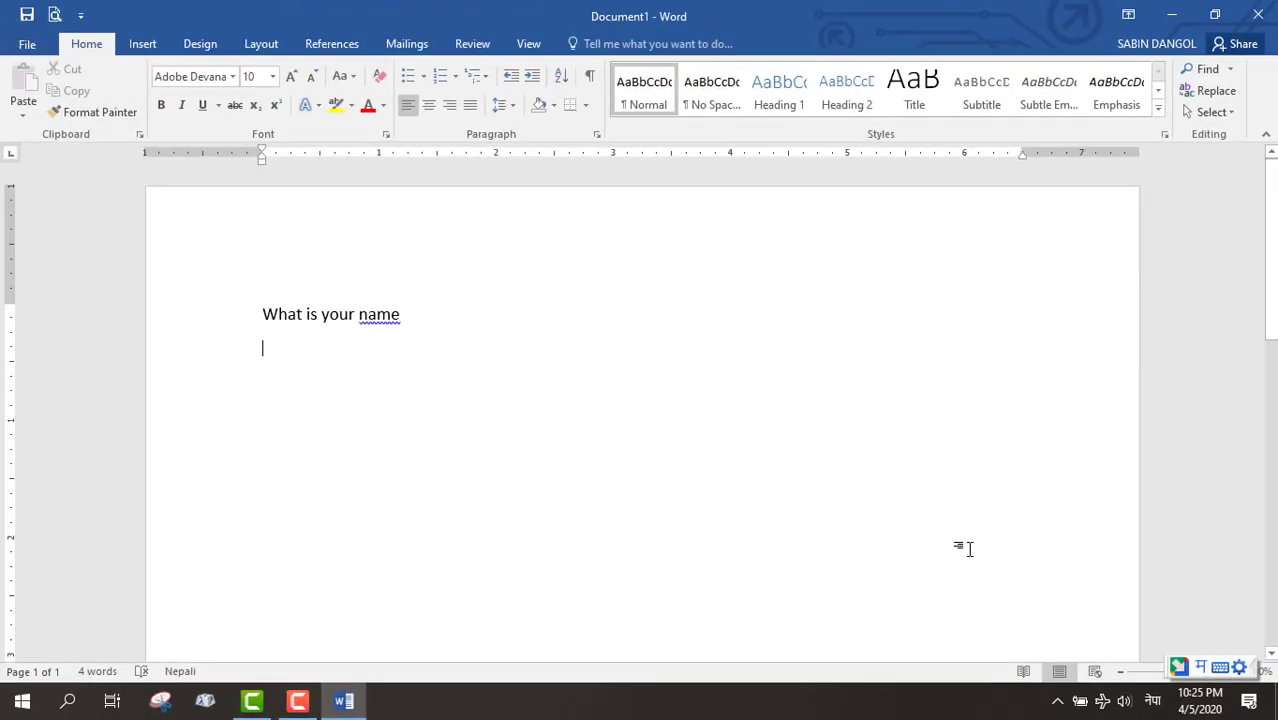
Enter "तिम्रो नाम के हो" below "What is your name" by transliterating "timro naam ke ho".
{"action": "key", "text": "Return"}
{"action": "type", "text": "timro"}
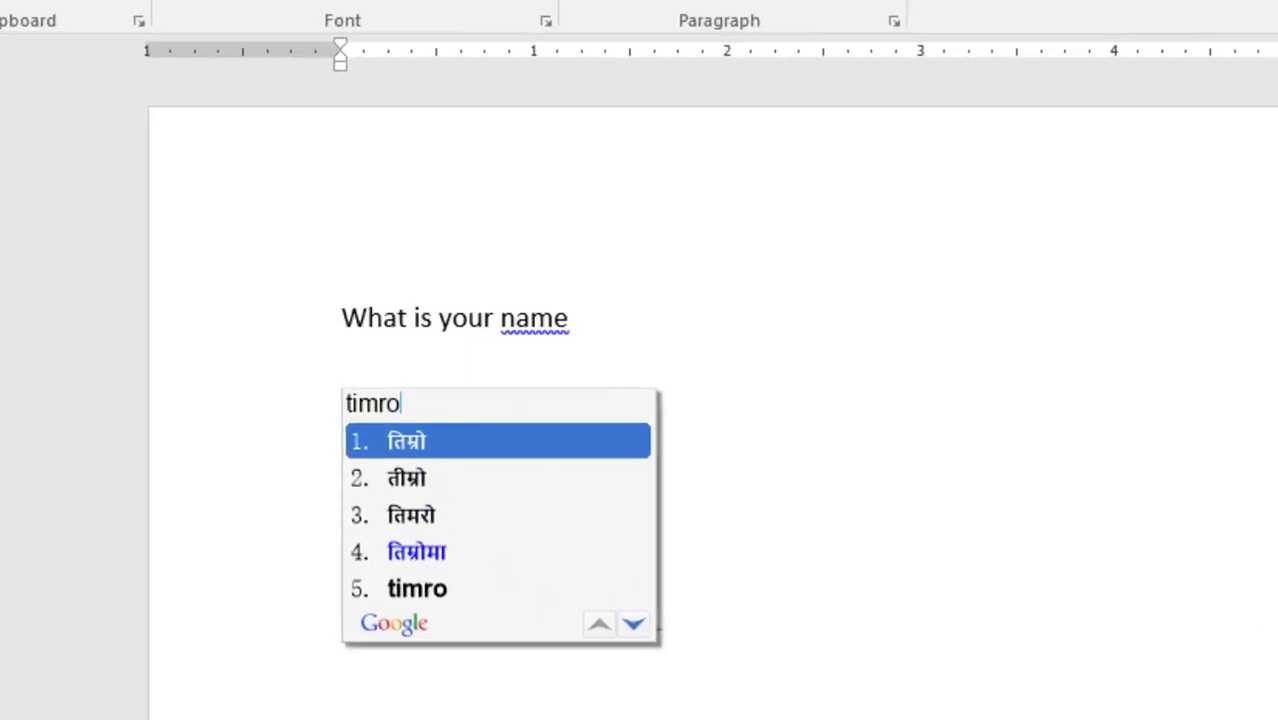
{"action": "key", "text": "space"}
{"action": "type", "text": "naa"}
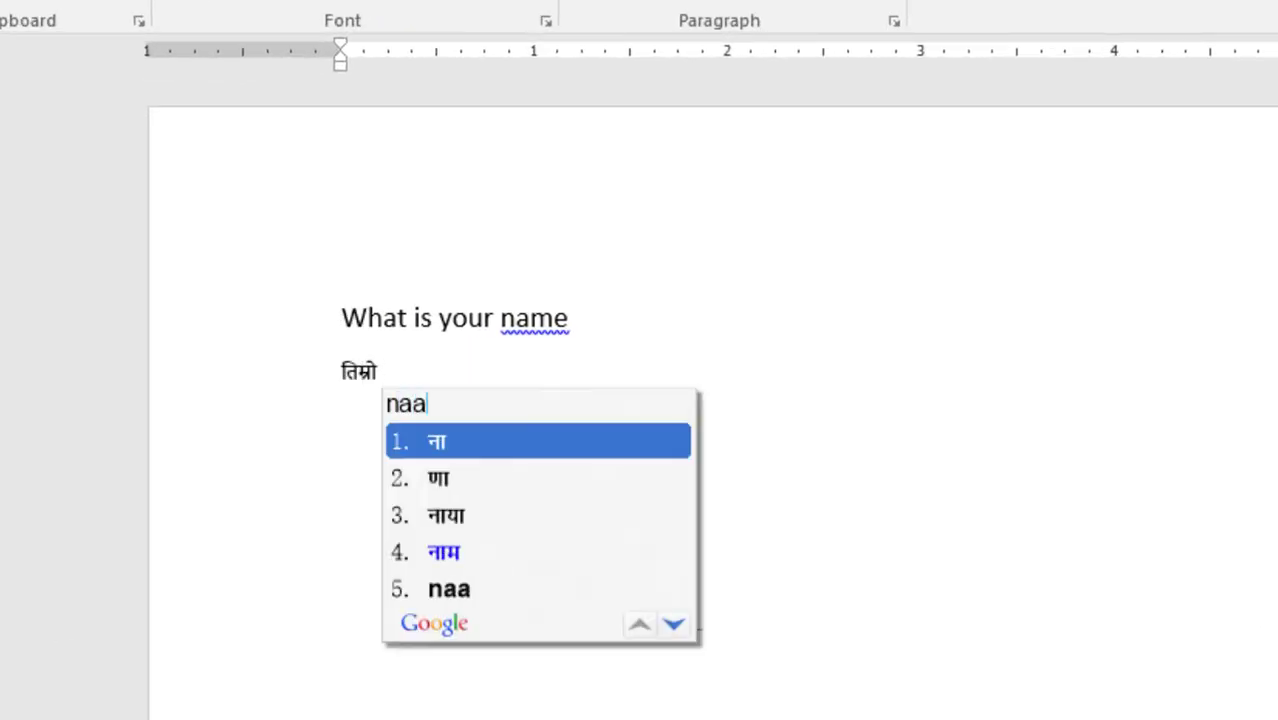
{"action": "type", "text": "m"}
{"action": "key", "text": "space"}
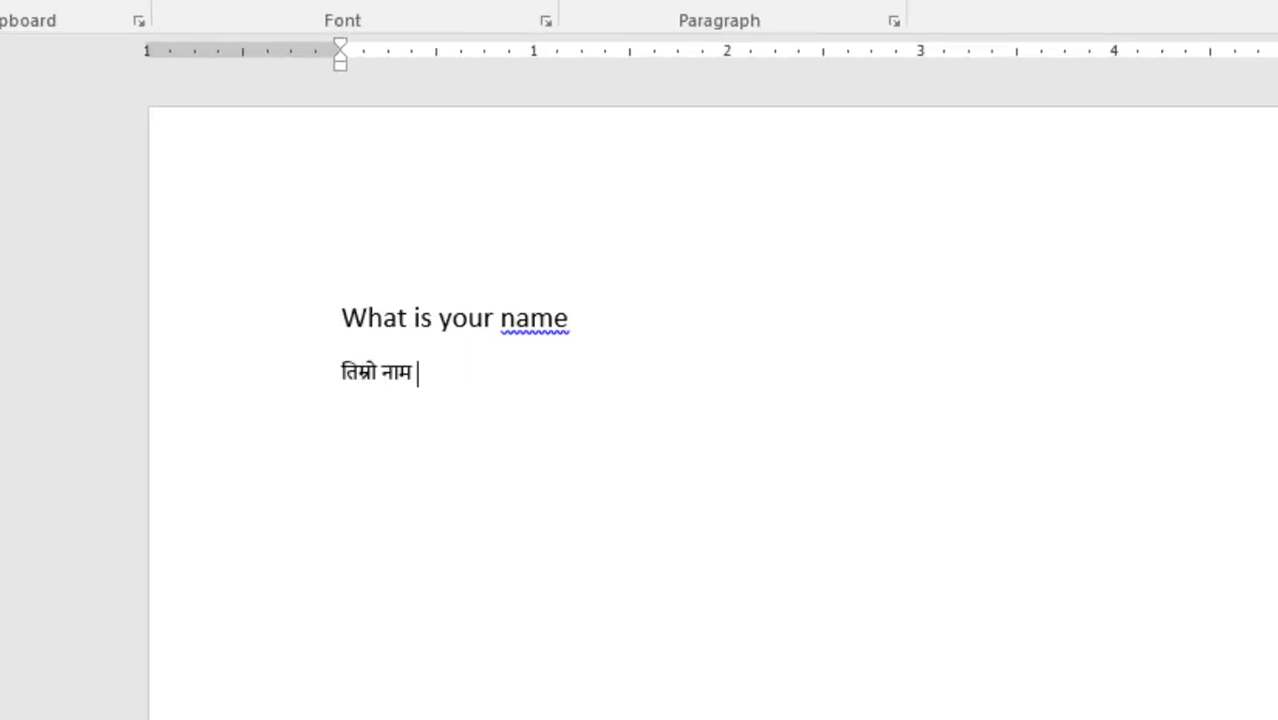
{"action": "type", "text": "ke"}
{"action": "key", "text": "space"}
{"action": "type", "text": "ho"}
{"action": "key", "text": "Return"}
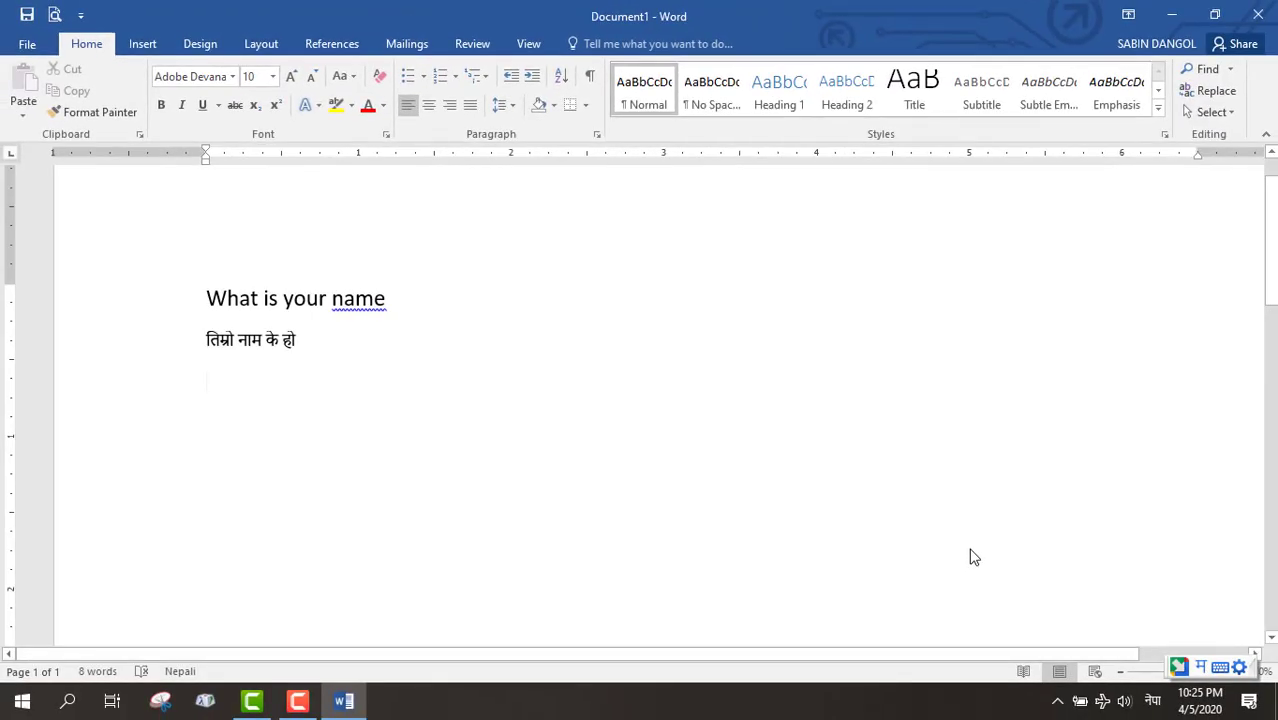
Toggle the input language repeatedly between Nepali and English, finishing on English (United States).
{"action": "key", "text": "alt+shift"}
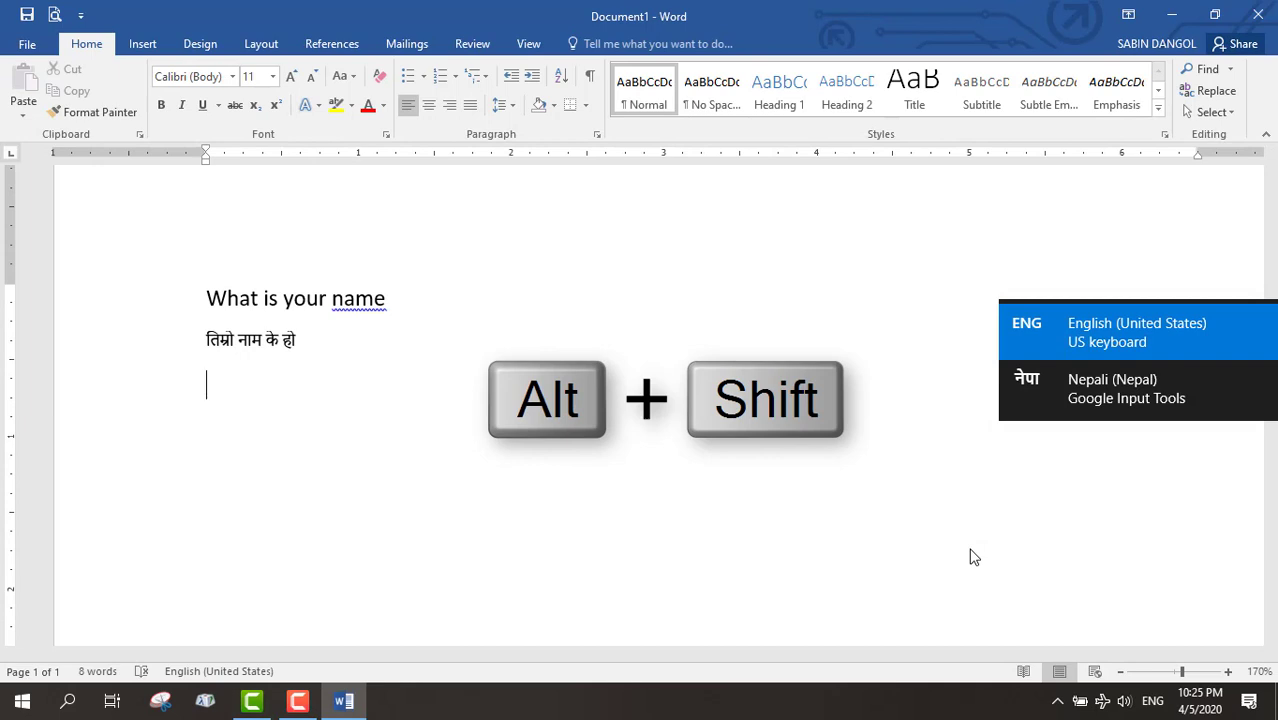
{"action": "key", "text": "alt+shift"}
{"action": "key", "text": "alt+shift"}
{"action": "key", "text": "alt+shift"}
{"action": "key", "text": "alt+shift"}
{"action": "key", "text": "alt+shift"}
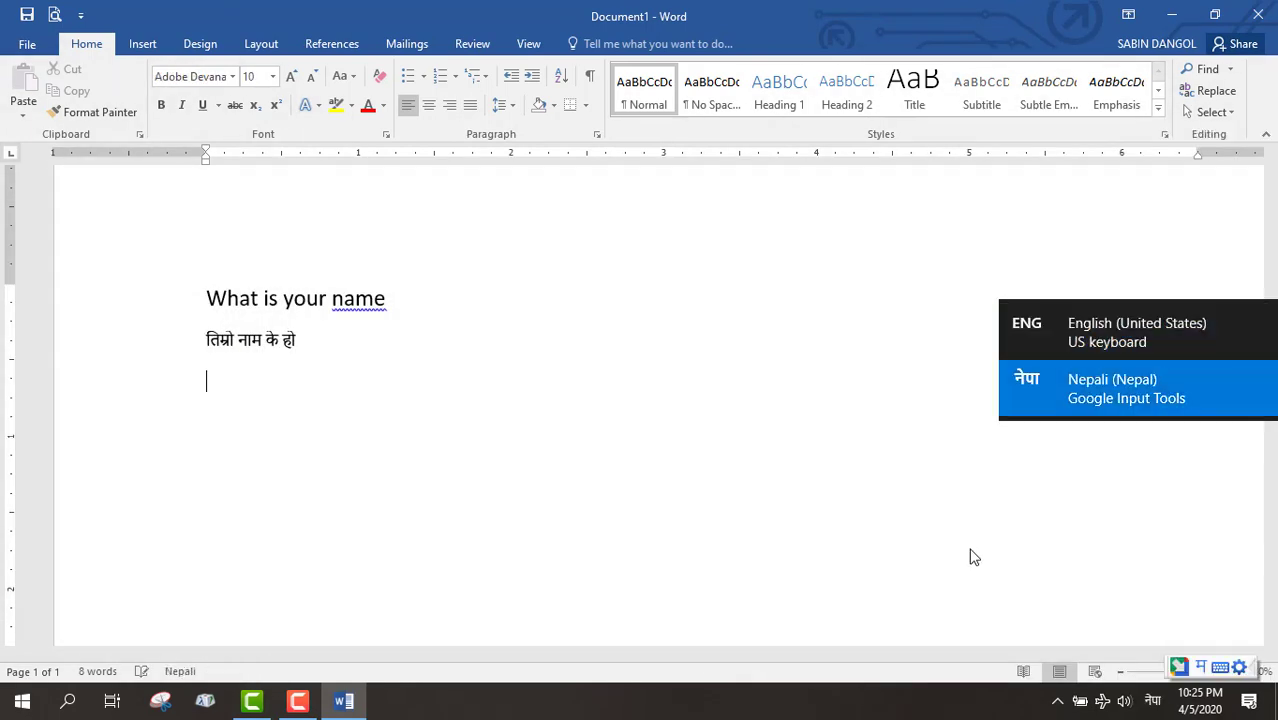
{"action": "key", "text": "alt+shift"}
{"action": "key", "text": "alt+shift"}
{"action": "key", "text": "alt+shift"}
{"action": "key", "text": "alt+shift"}
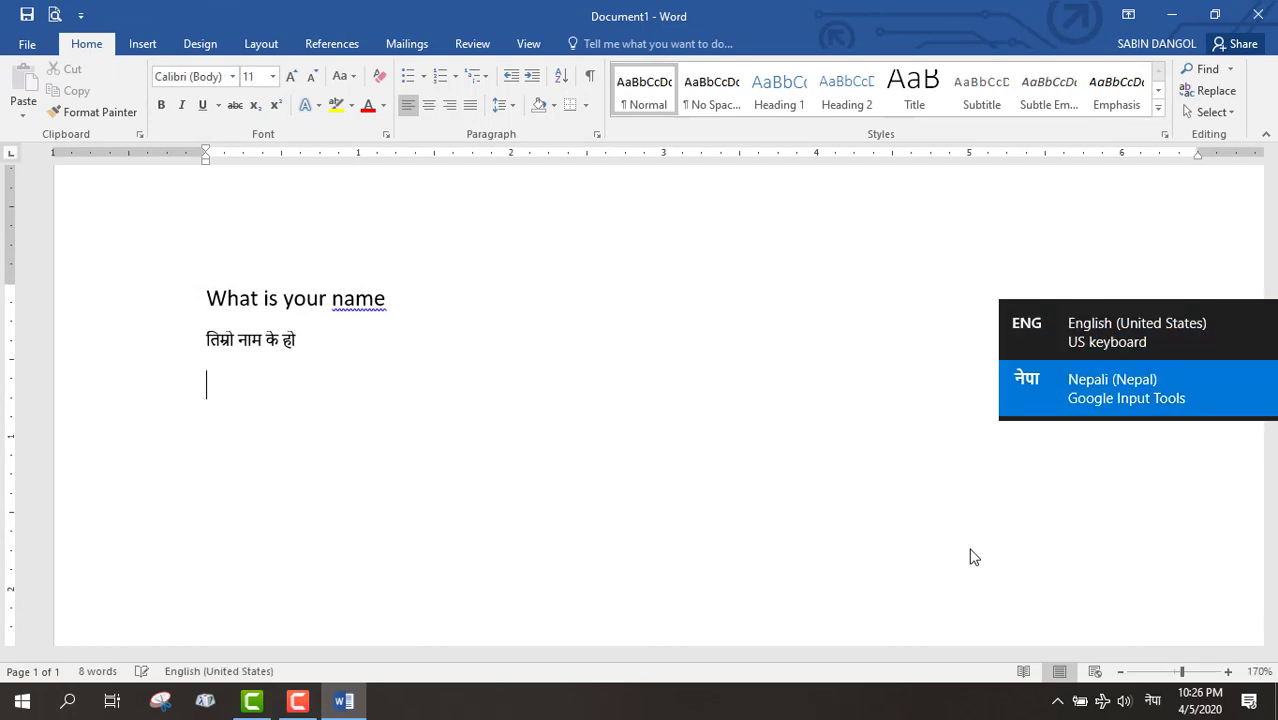
{"action": "key", "text": "alt+shift"}
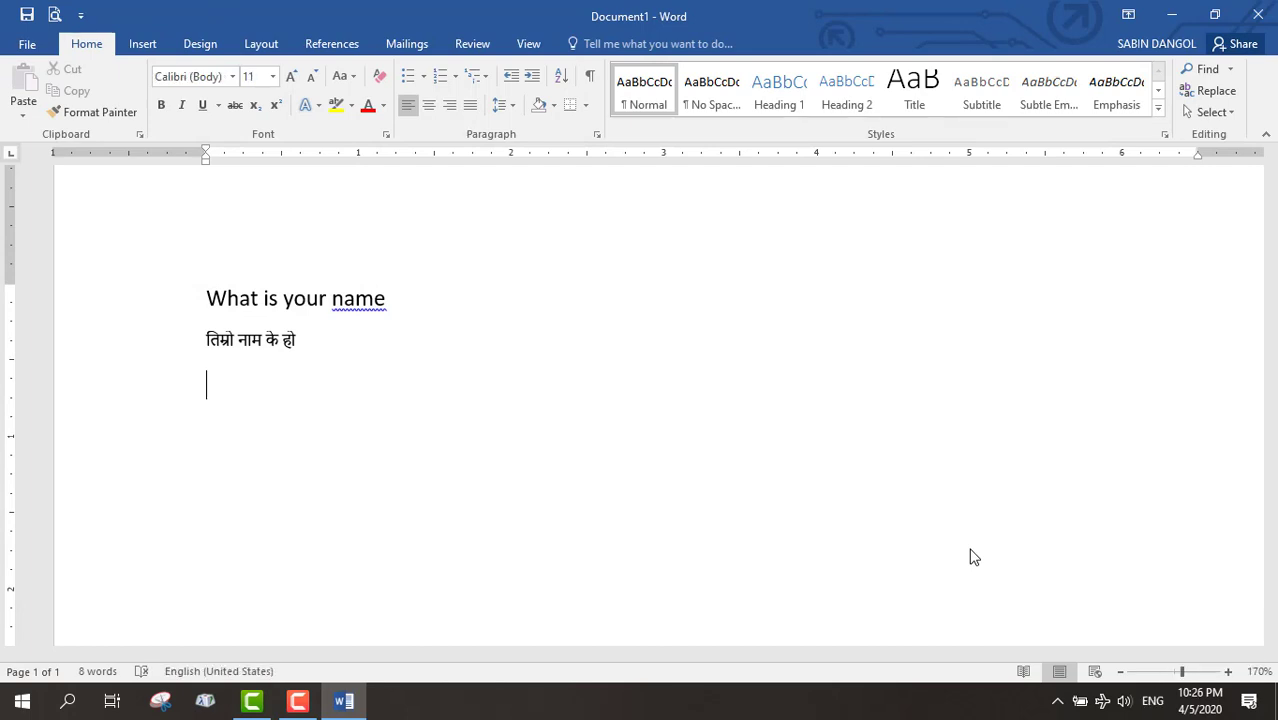
Cycle through the installed input methods, Google Input Tools and US keyboard, several times with the Windows switcher, ending on US keyboard.
{"action": "key", "text": "super+space"}
{"action": "key", "text": "super"}
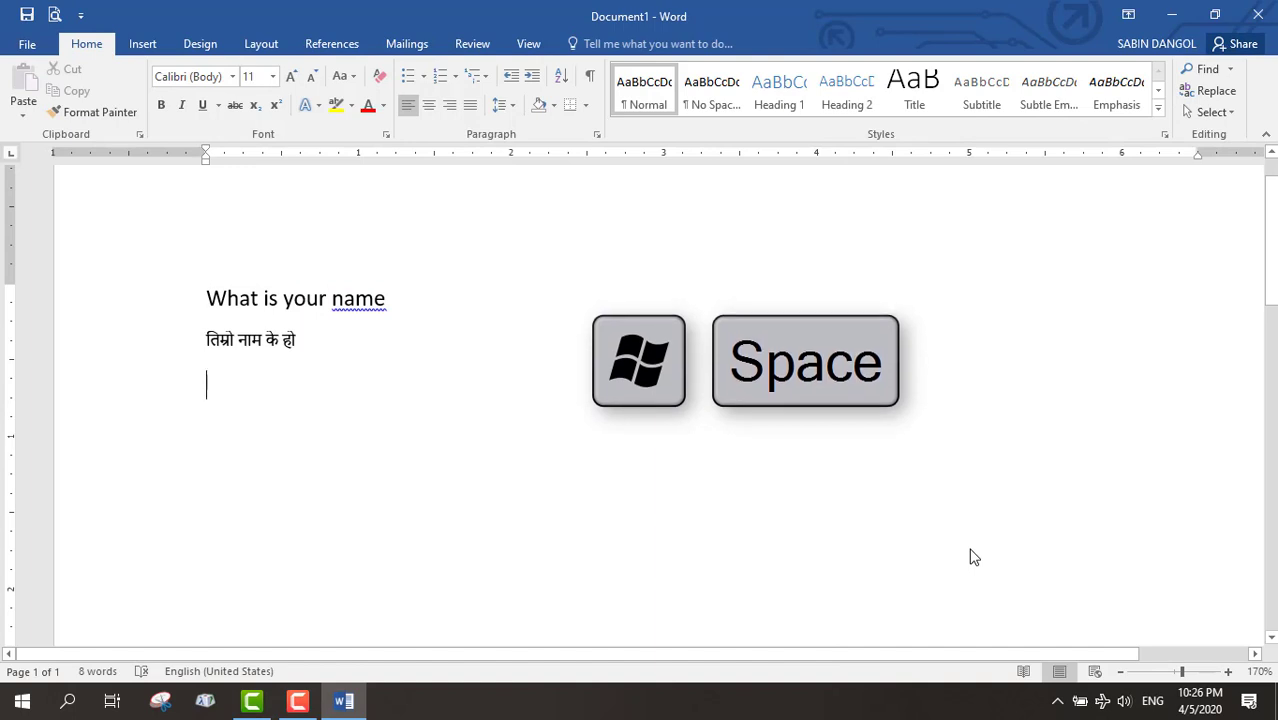
{"action": "key", "text": "super+space"}
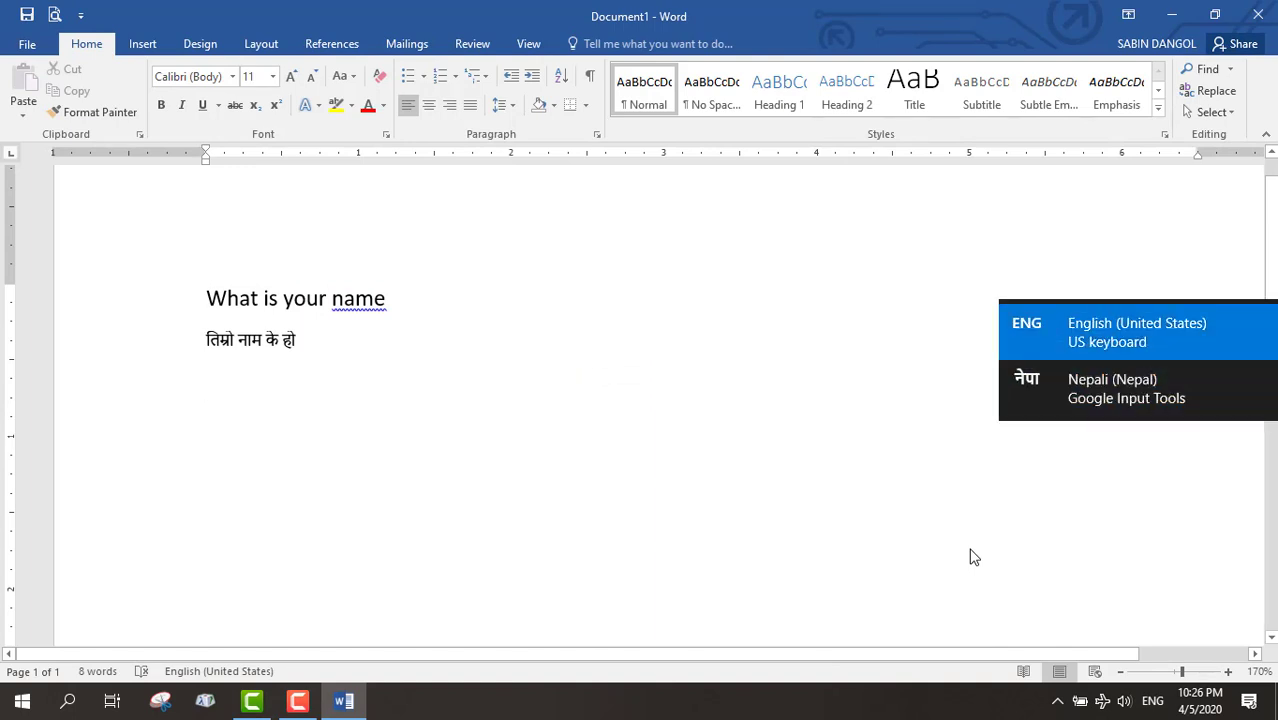
{"action": "key", "text": "super+space"}
{"action": "key", "text": "super+space"}
{"action": "key", "text": "super+space"}
{"action": "key", "text": "super+space"}
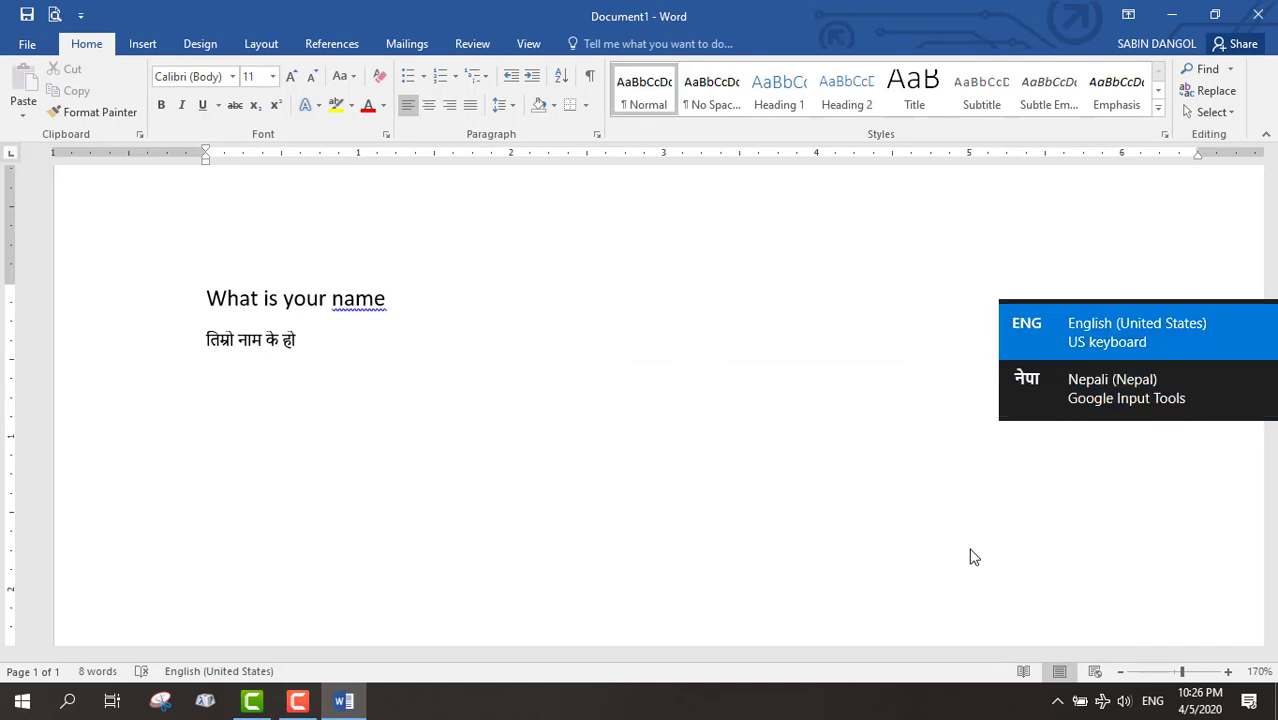
{"action": "key", "text": "super+space"}
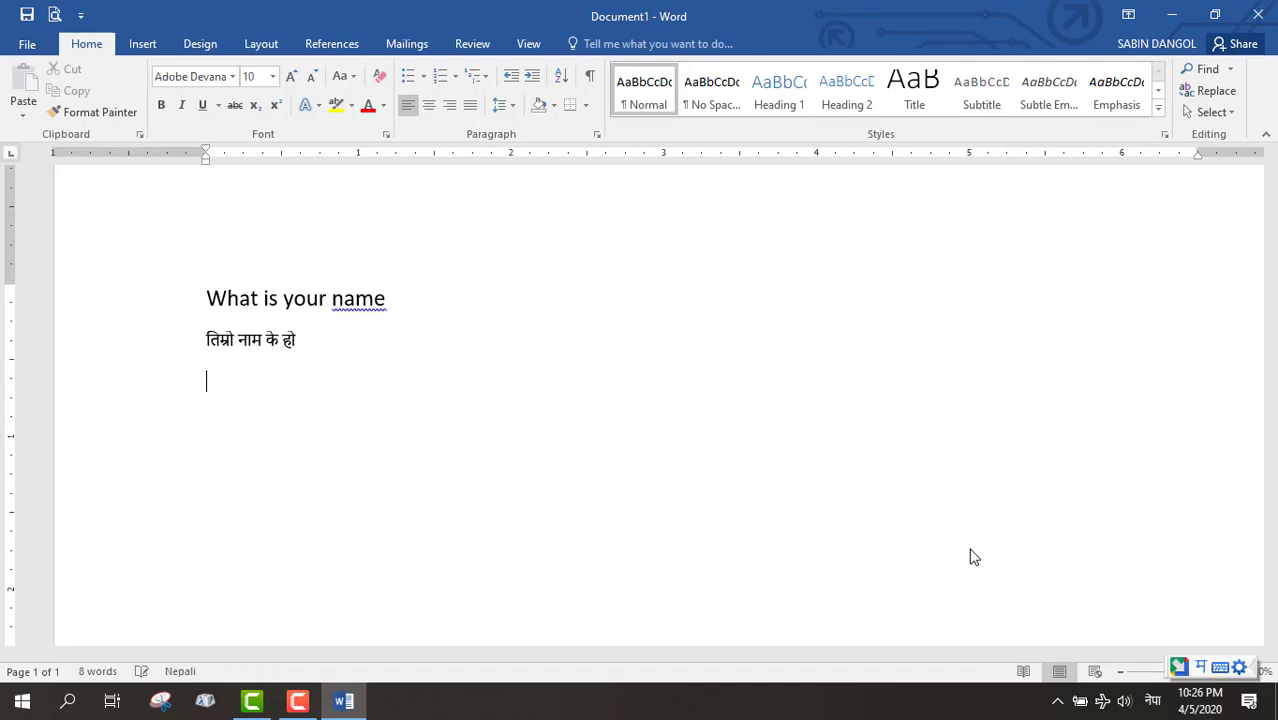
{"action": "key", "text": "super+space"}
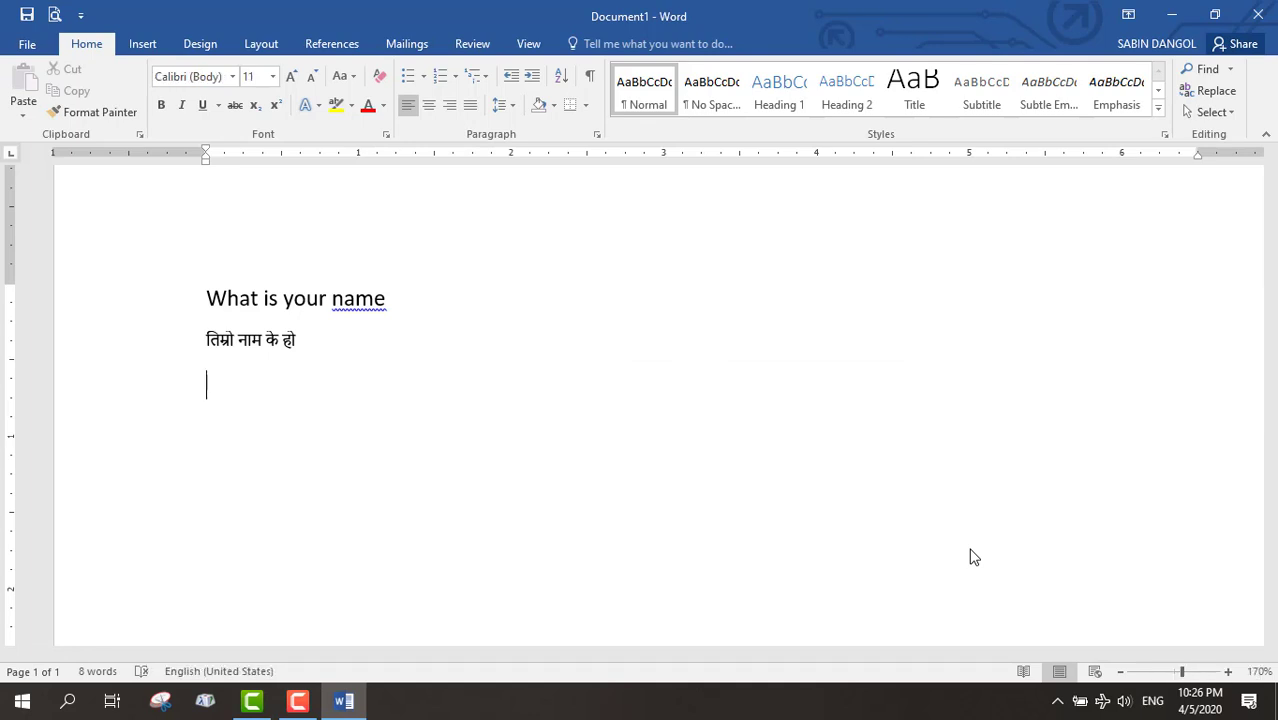